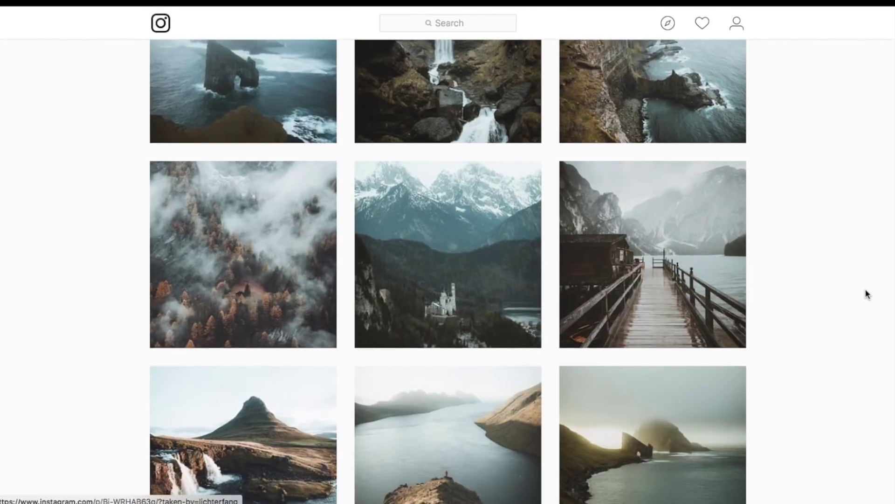
# Step: Examine the colours and contrast of the landscape photos in the photographer's Instagram feed
pyautogui.scroll(-10, 867, 294)
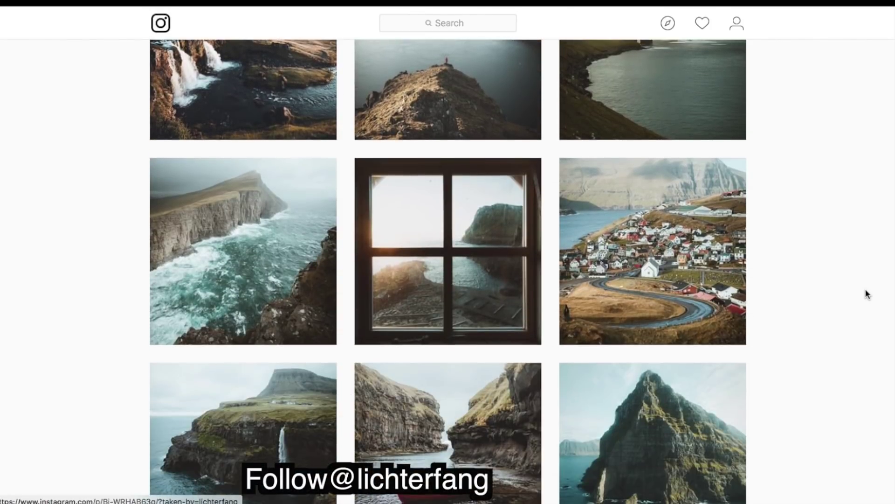
pyautogui.scroll(10, 868, 293)
pyautogui.scroll(20, 867, 294)
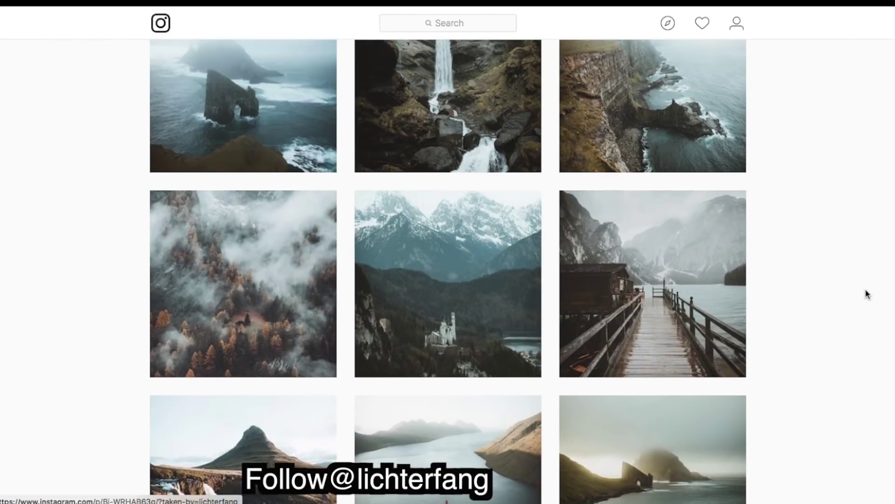
pyautogui.scroll(4, 867, 294)
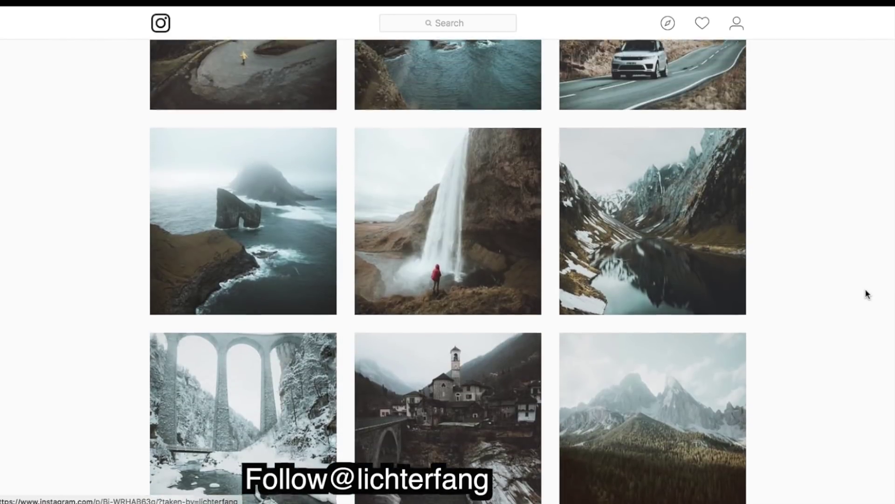
pyautogui.scroll(15, 867, 294)
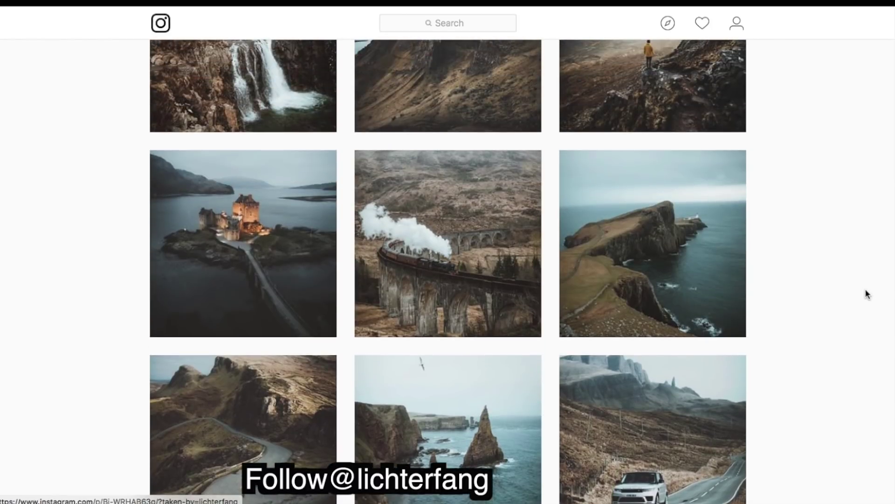
pyautogui.scroll(11, 867, 294)
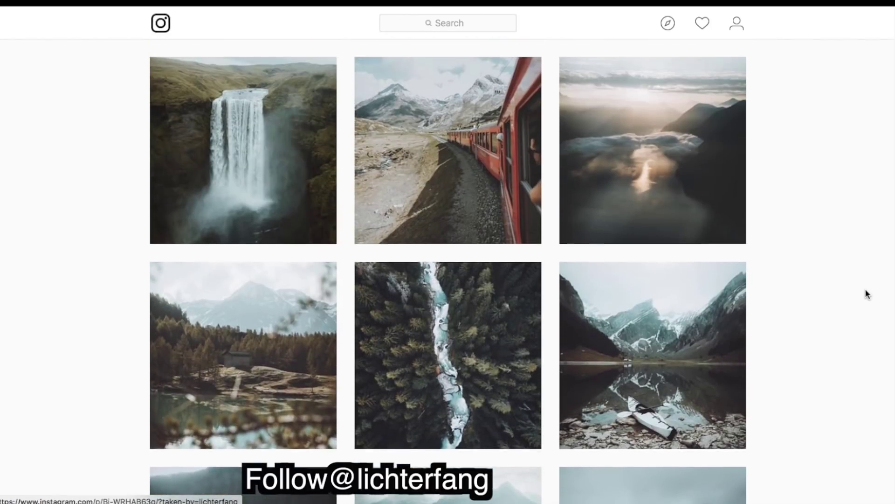
pyautogui.scroll(-9, 867, 294)
pyautogui.scroll(-15, 867, 294)
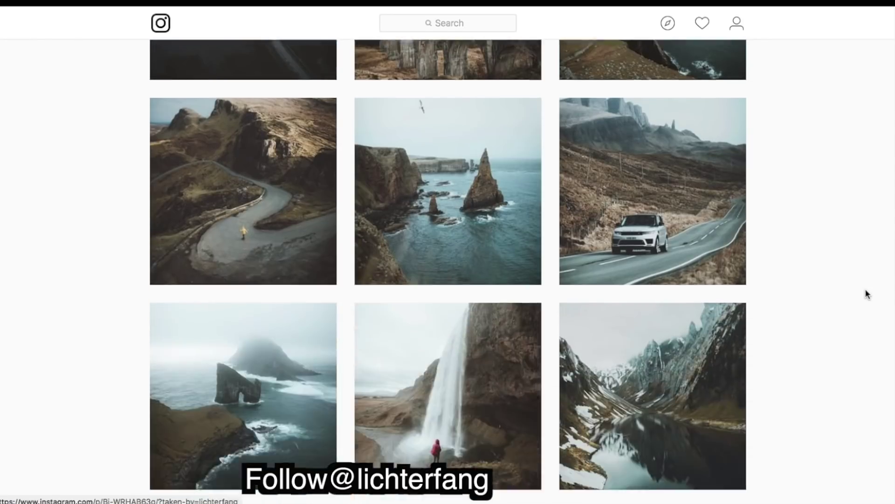
pyautogui.scroll(3, 867, 294)
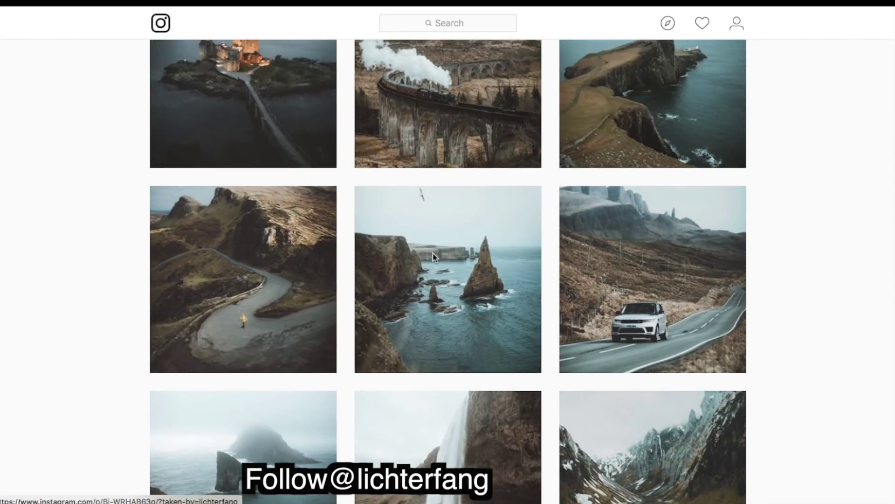
# Step: View the Quiraing winding-road post, close it, and look over the photographer's profile and newest photos
pyautogui.click(253, 257)
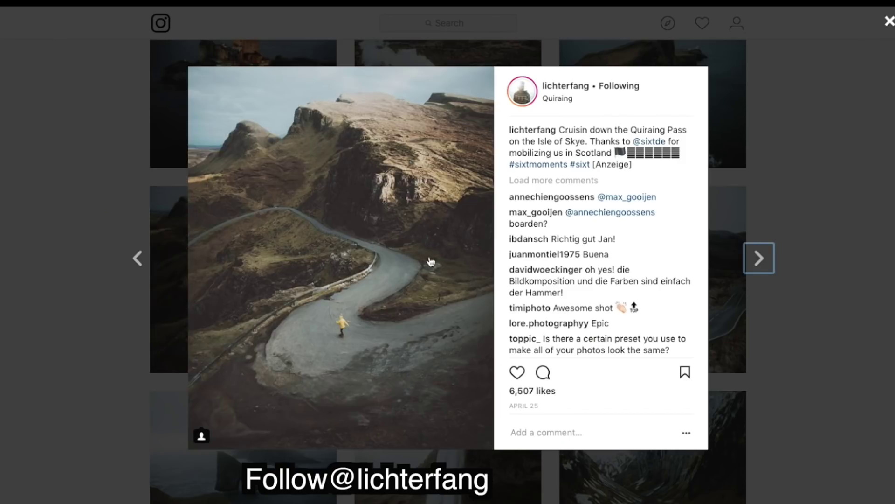
pyautogui.click(890, 22)
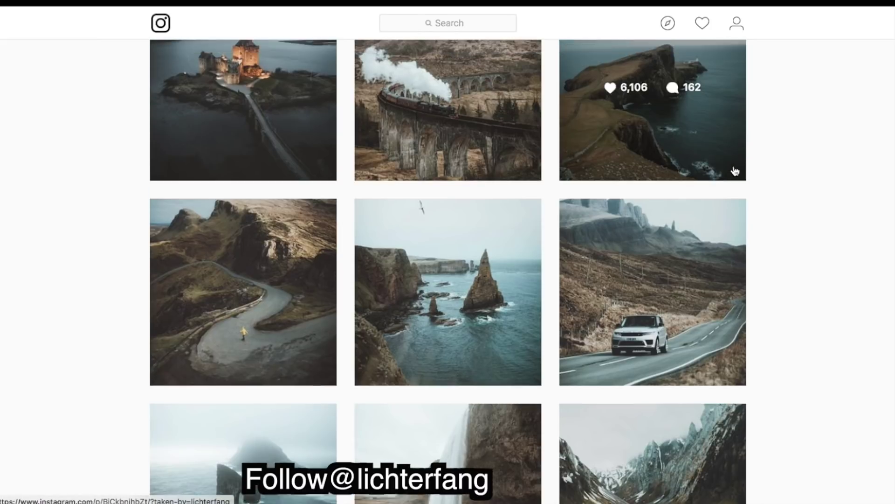
pyautogui.scroll(9, 735, 171)
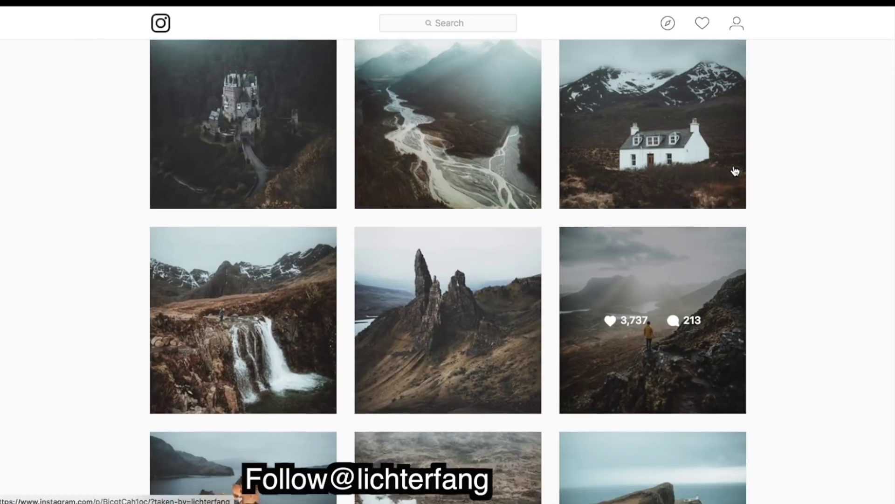
pyautogui.scroll(10, 734, 172)
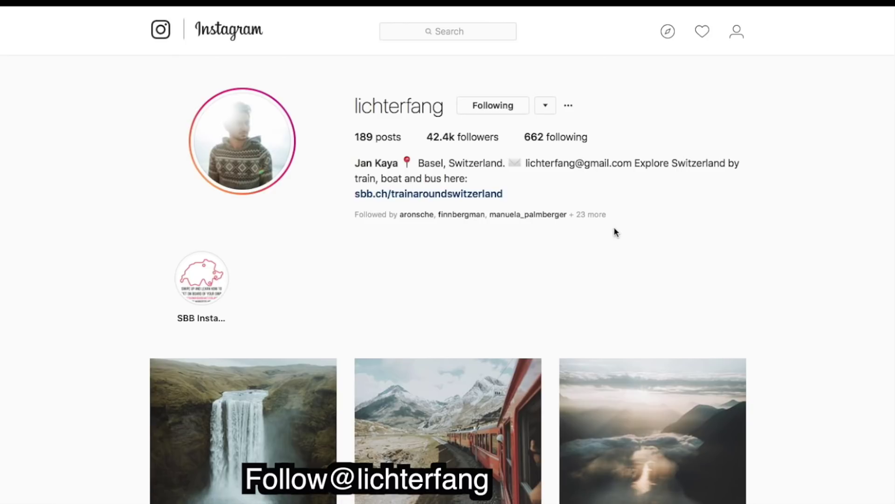
pyautogui.scroll(-4, 614, 229)
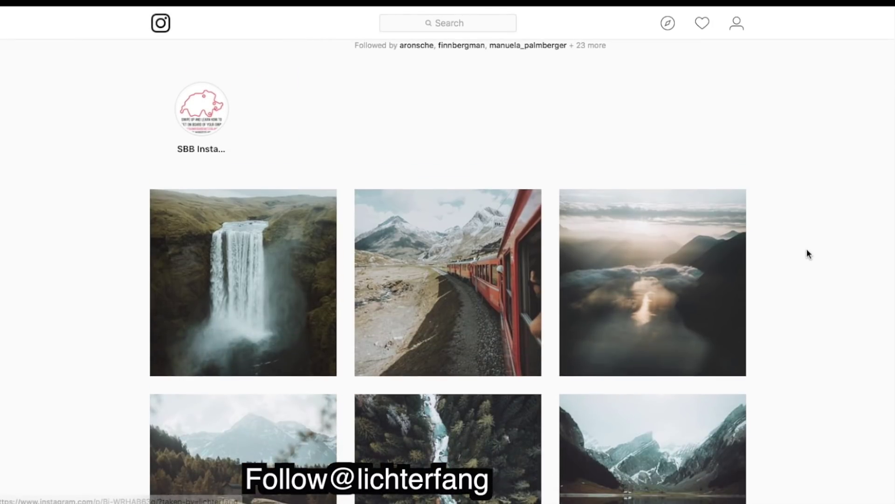
pyautogui.scroll(-4, 807, 254)
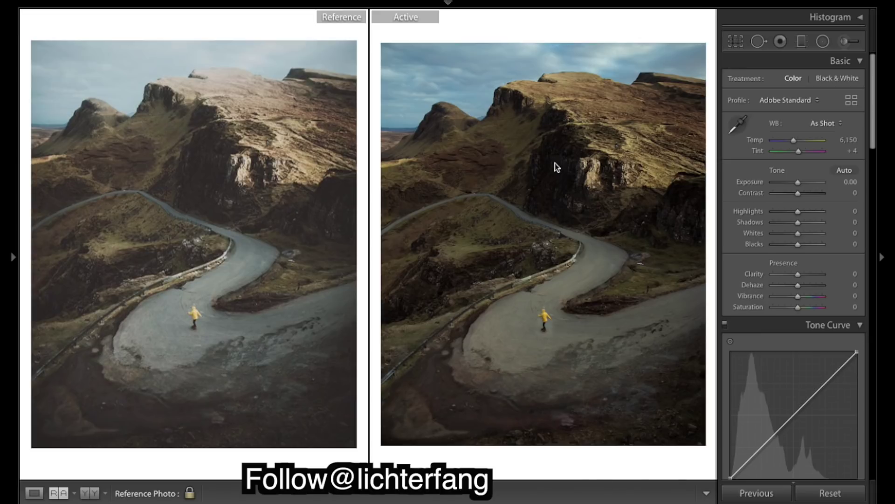
# Step: Switch to Lightroom and set the active road photo's white balance temperature to 5,800
pyautogui.click(850, 140)
pyautogui.write('5800')
pyautogui.press('Return')
# Step: Check the road photo's crop with the Crop tool, then restore the side-by-side Reference View
pyautogui.click(737, 45)
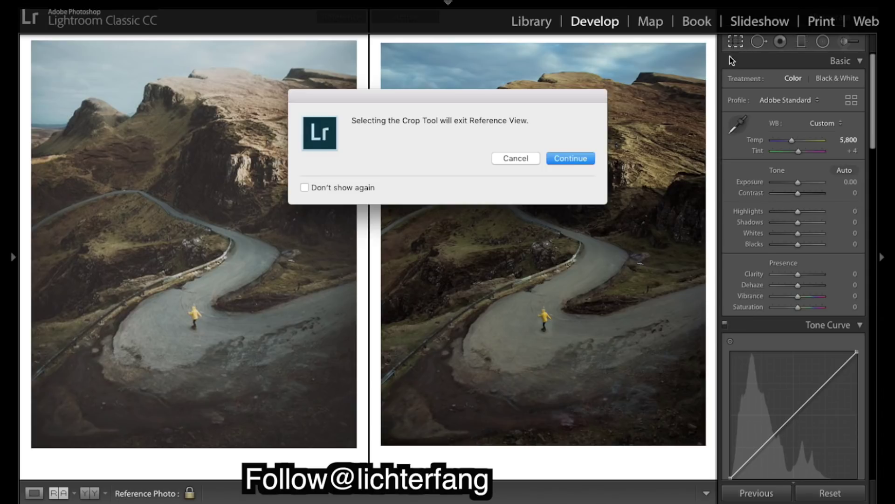
pyautogui.click(572, 158)
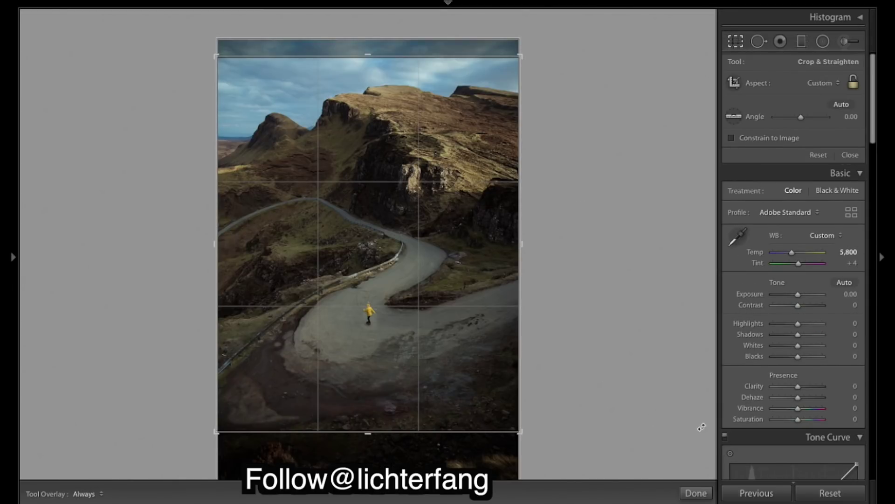
pyautogui.click(696, 492)
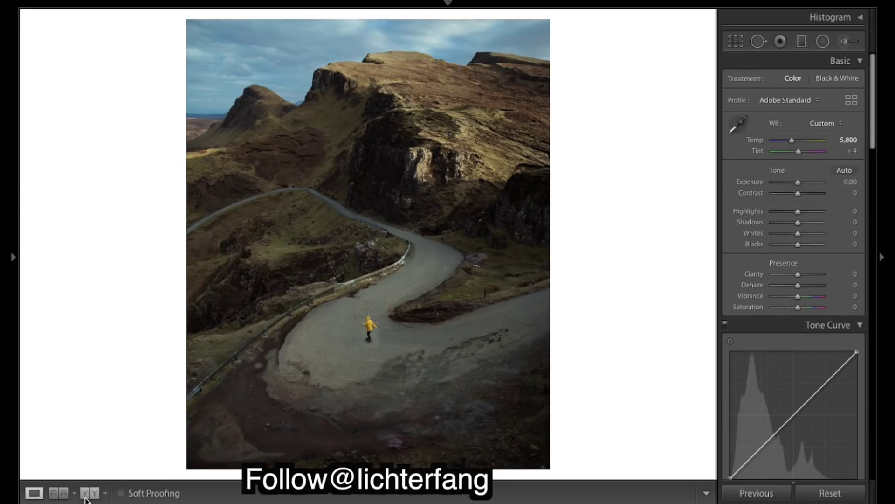
pyautogui.click(65, 494)
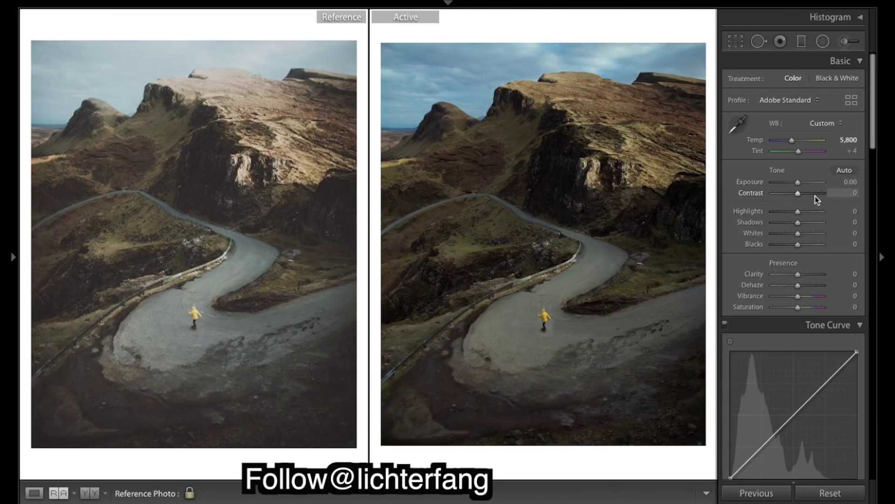
# Step: Set Contrast to +34 and raise the black point of the RGB tone curve to about 14.5%
pyautogui.moveTo(797, 193); pyautogui.dragTo(806, 194)
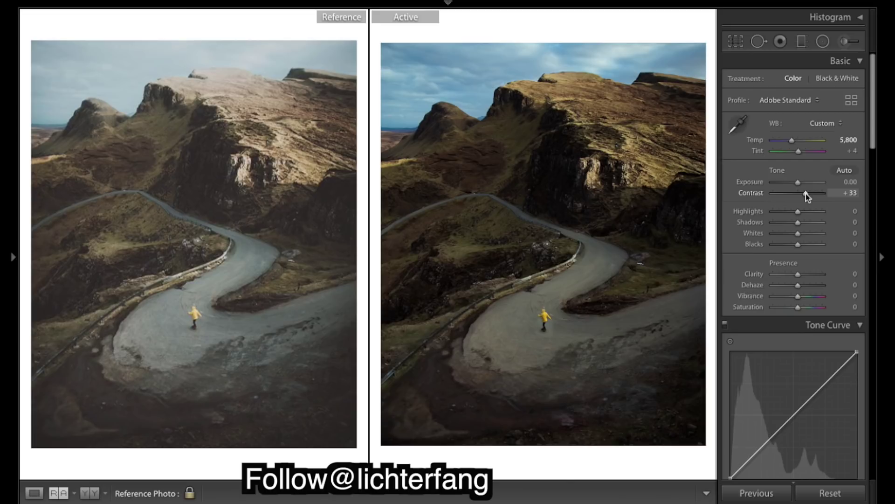
pyautogui.scroll(-5, 815, 221)
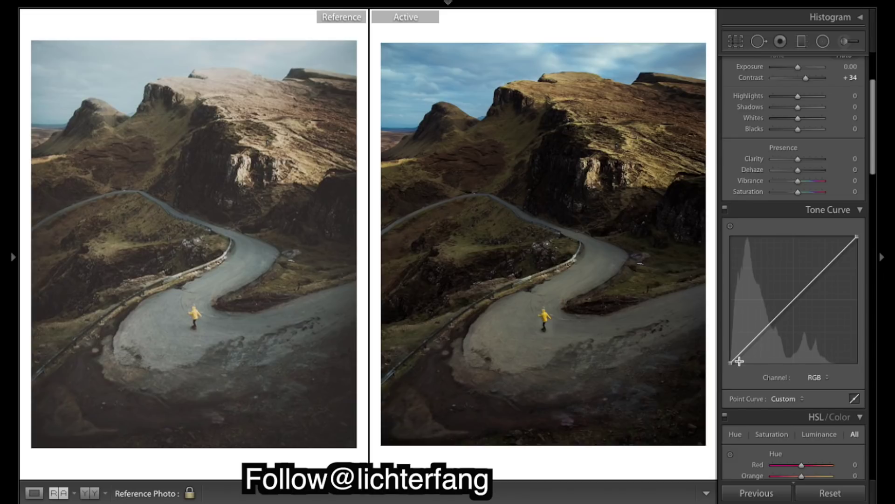
pyautogui.moveTo(731, 363); pyautogui.dragTo(725, 348)
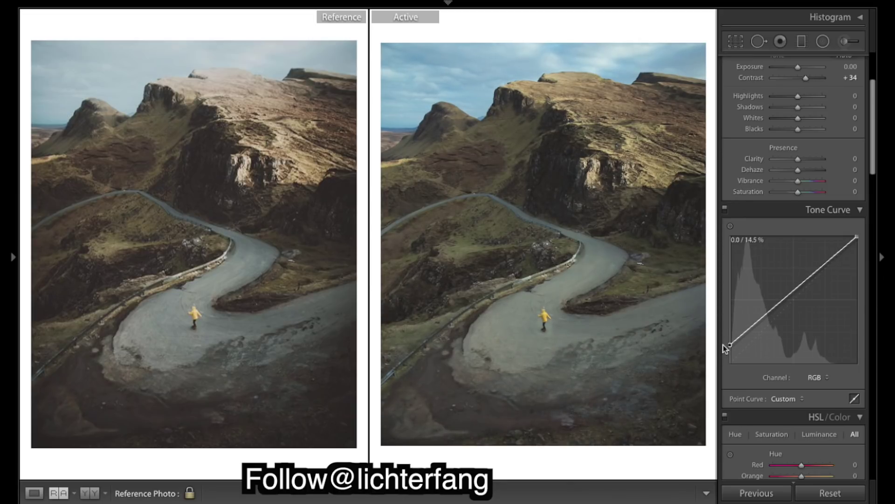
# Step: Pull down the shadows on the RGB tone curve, add midtone and highlight points near the diagonal, and slightly lower the white point
pyautogui.moveTo(762, 318); pyautogui.dragTo(763, 334)
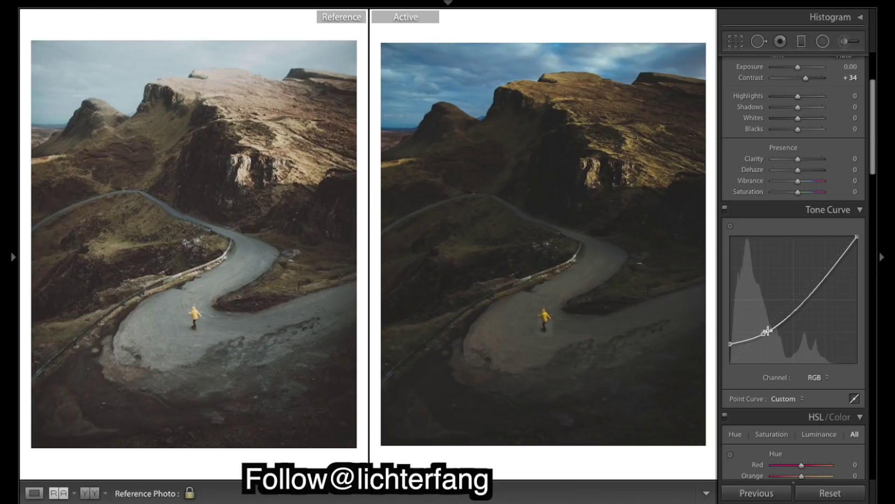
pyautogui.moveTo(792, 308); pyautogui.dragTo(793, 303)
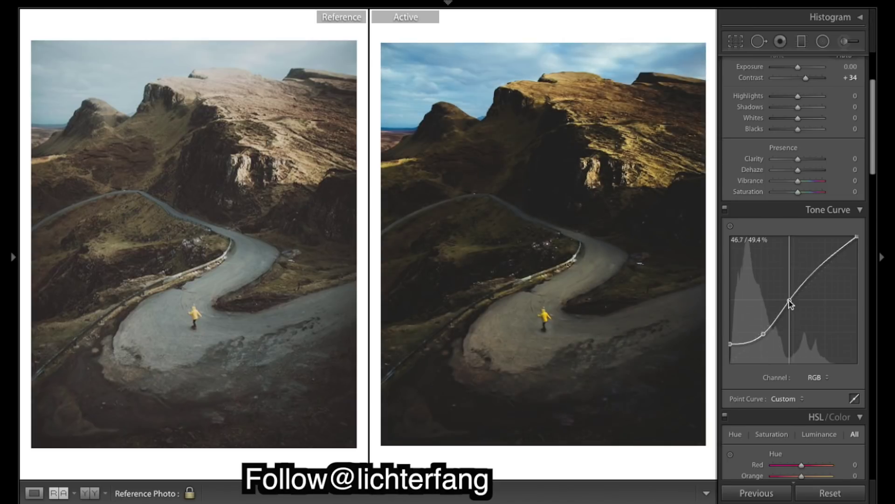
pyautogui.moveTo(824, 270); pyautogui.dragTo(824, 266)
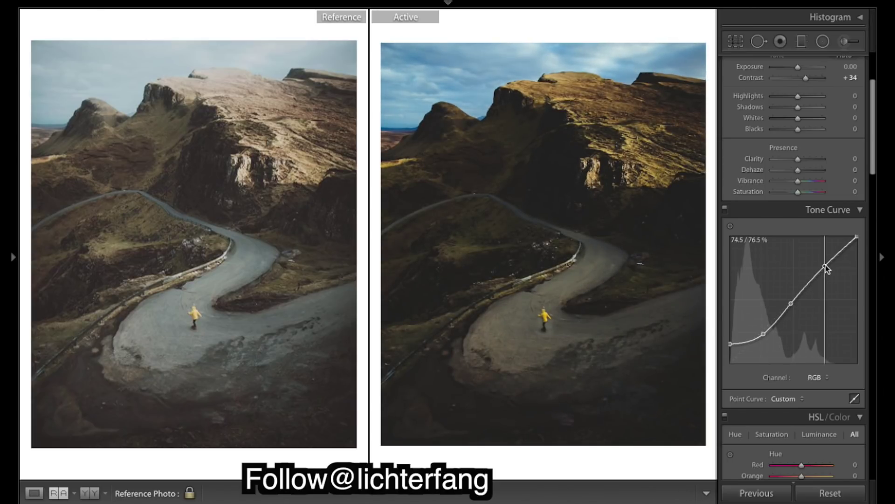
pyautogui.moveTo(857, 237)
pyautogui.mouseDown()
pyautogui.moveTo(868, 249)
pyautogui.moveTo(874, 241)
pyautogui.mouseUp()
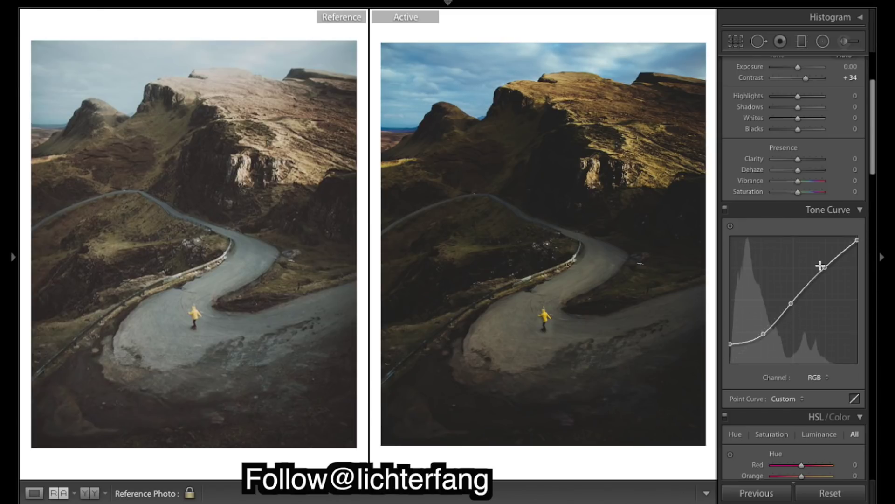
# Step: Adjust the basic tones to Highlights +43, Shadows +100, Whites -52 and Blacks +58
pyautogui.scroll(5, 819, 263)
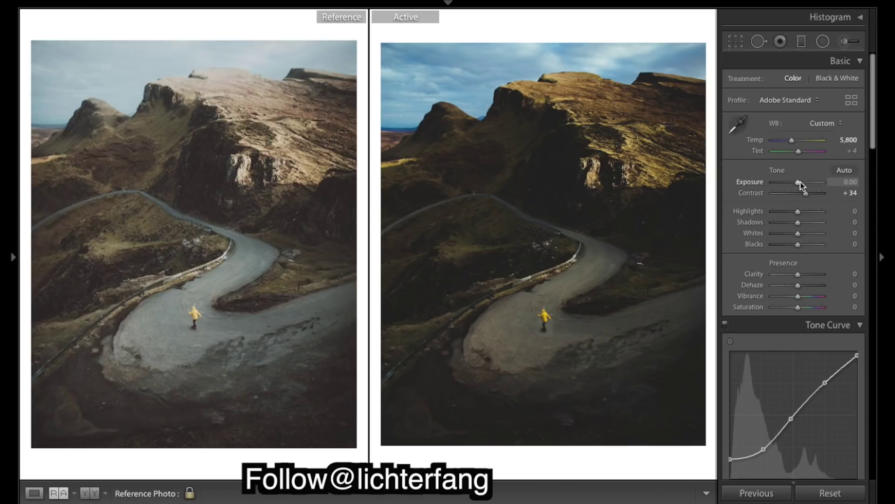
pyautogui.moveTo(798, 222); pyautogui.dragTo(875, 235)
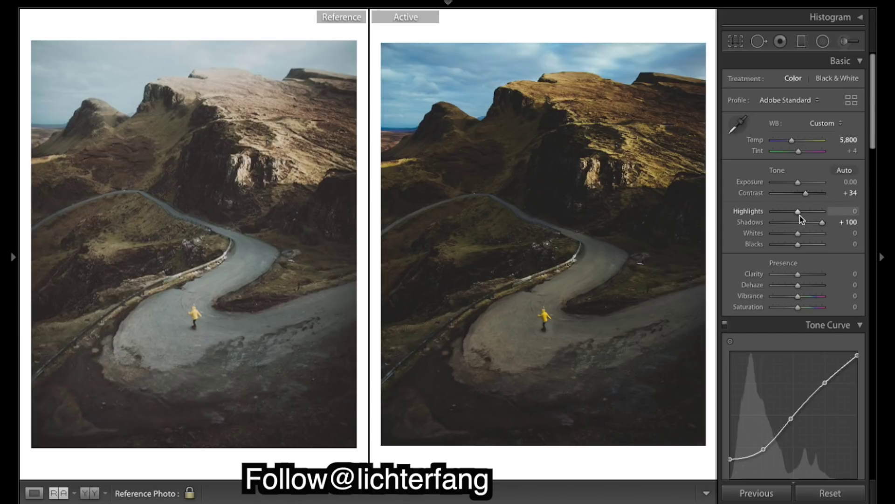
pyautogui.moveTo(799, 213); pyautogui.dragTo(808, 213)
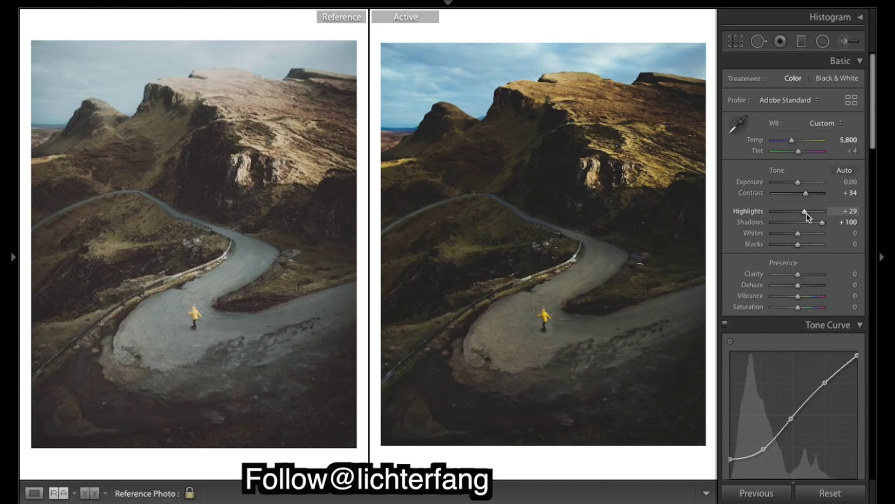
pyautogui.moveTo(807, 214); pyautogui.dragTo(816, 246)
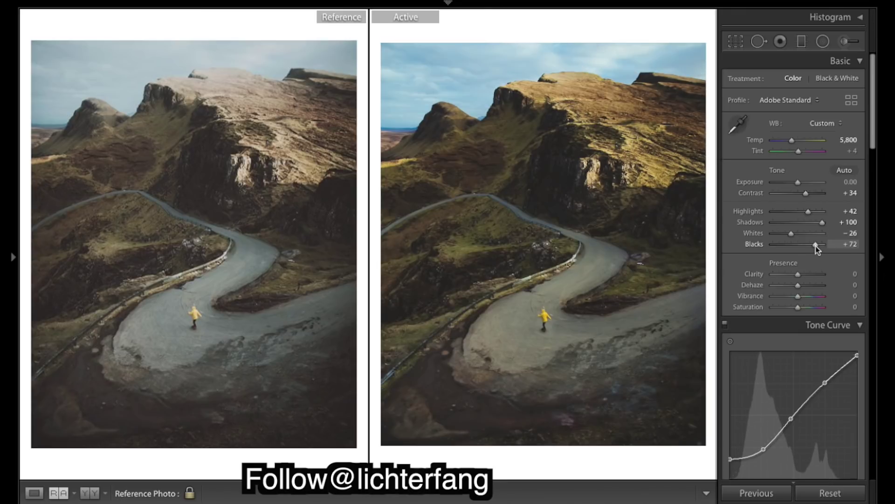
pyautogui.moveTo(815, 245); pyautogui.dragTo(813, 247)
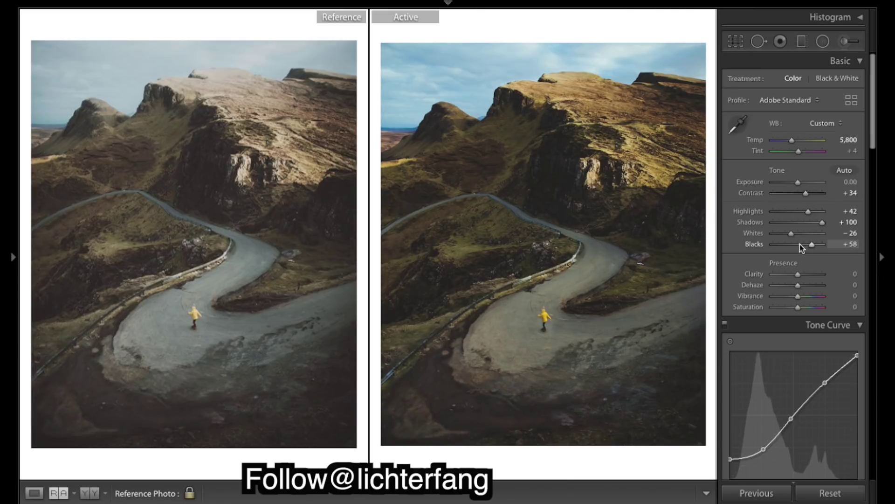
pyautogui.moveTo(791, 235); pyautogui.dragTo(786, 239)
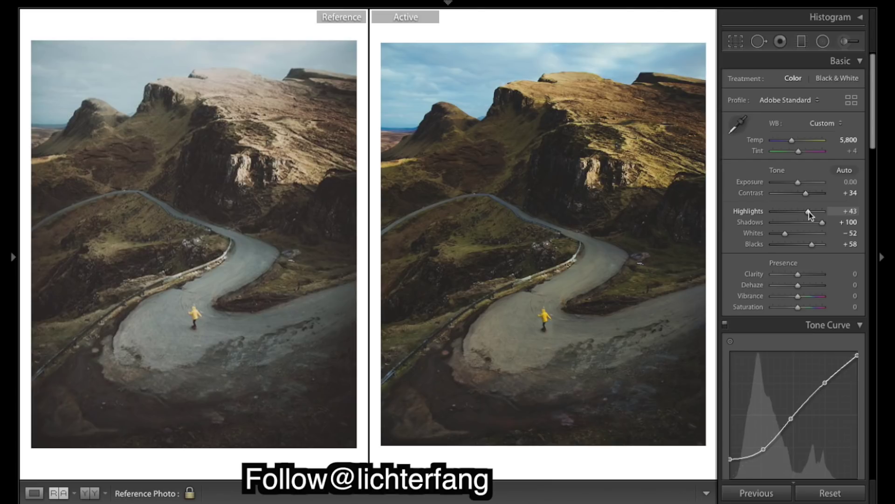
# Step: Soften the photo by setting Dehaze to -17
pyautogui.scroll(-2, 810, 212)
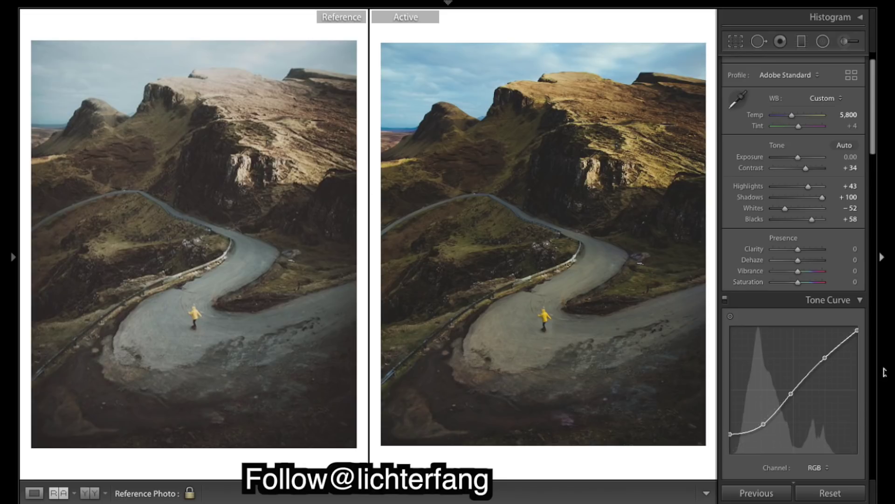
pyautogui.moveTo(791, 262); pyautogui.dragTo(796, 263)
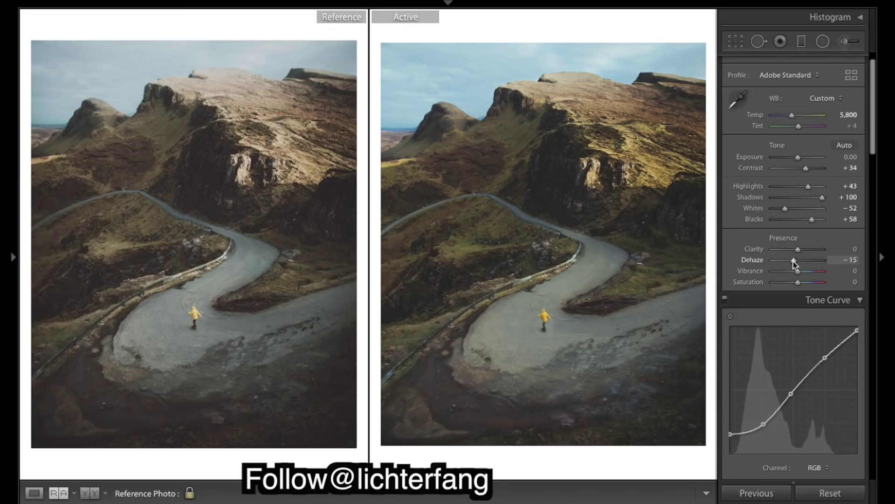
pyautogui.moveTo(793, 261); pyautogui.dragTo(792, 261)
pyautogui.moveTo(793, 261); pyautogui.dragTo(793, 262)
# Step: Add a Highlight Priority post-crop vignette with the amount at -15
pyautogui.scroll(-15, 812, 262)
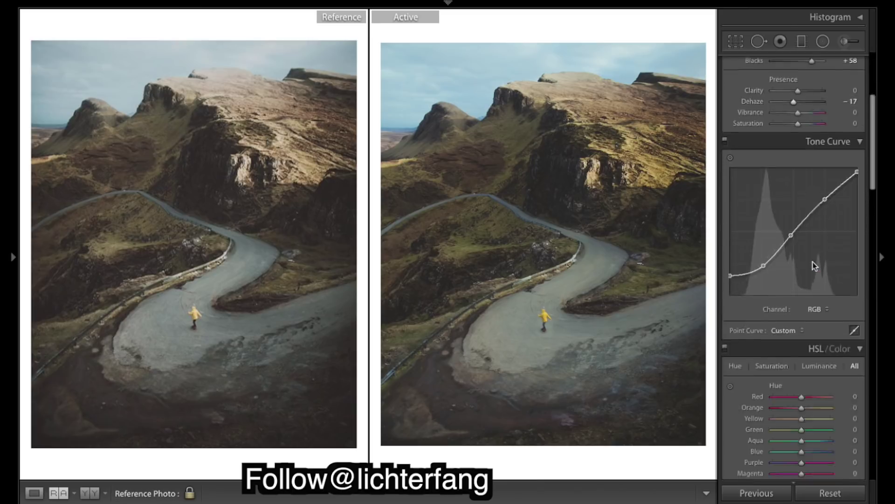
pyautogui.scroll(-5, 813, 261)
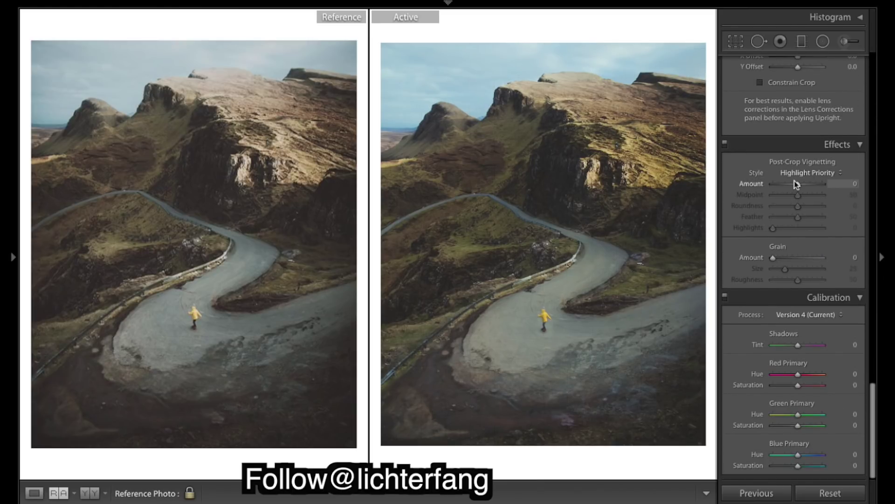
pyautogui.moveTo(797, 184); pyautogui.dragTo(794, 185)
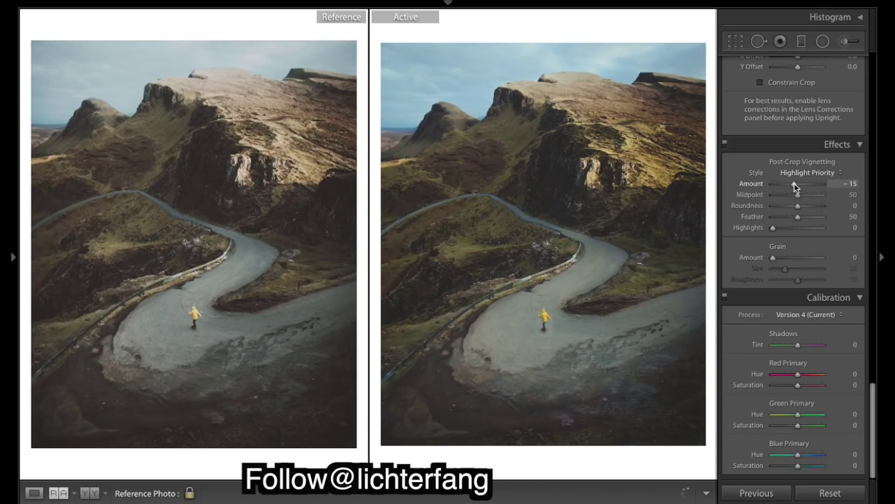
# Step: Refine the vignette to Amount -18 and Midpoint 67, and add film grain with Amount 32 and a slightly larger size
pyautogui.moveTo(795, 185); pyautogui.dragTo(794, 185)
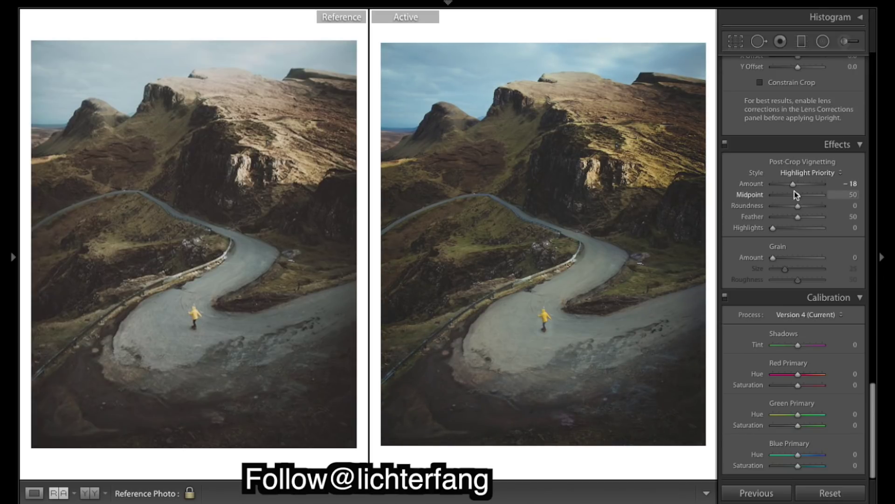
pyautogui.moveTo(798, 196)
pyautogui.mouseDown()
pyautogui.moveTo(841, 203)
pyautogui.moveTo(736, 197)
pyautogui.moveTo(804, 199)
pyautogui.mouseUp()
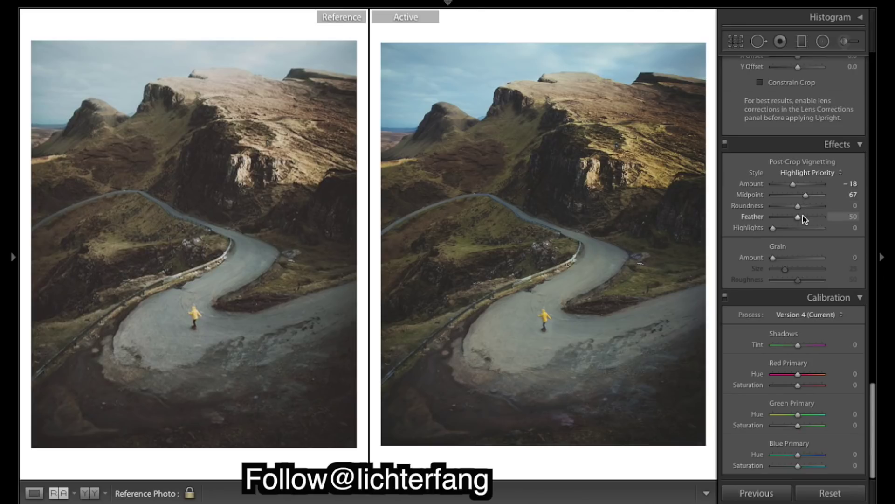
pyautogui.click(783, 259)
pyautogui.moveTo(784, 258); pyautogui.dragTo(790, 258)
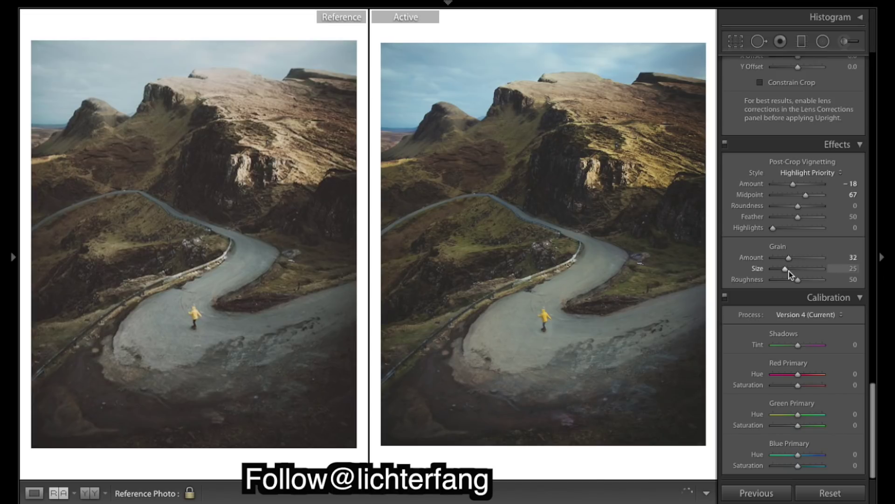
pyautogui.moveTo(787, 268); pyautogui.dragTo(791, 269)
# Step: Remove the photo's sharpening by setting its Amount to 0
pyautogui.scroll(15, 819, 251)
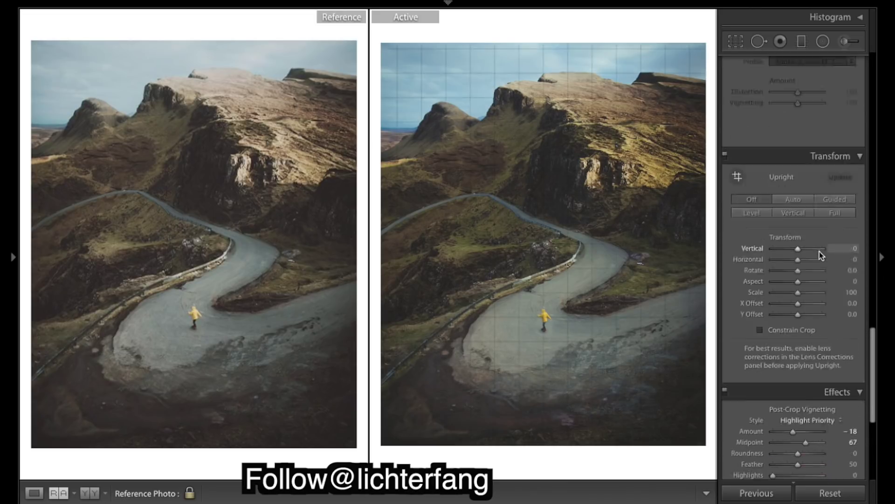
pyautogui.scroll(10, 818, 251)
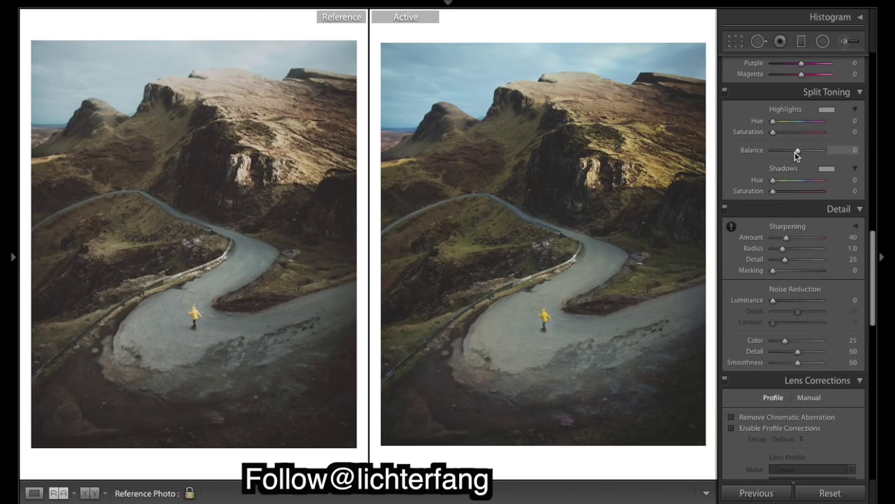
pyautogui.scroll(1, 796, 158)
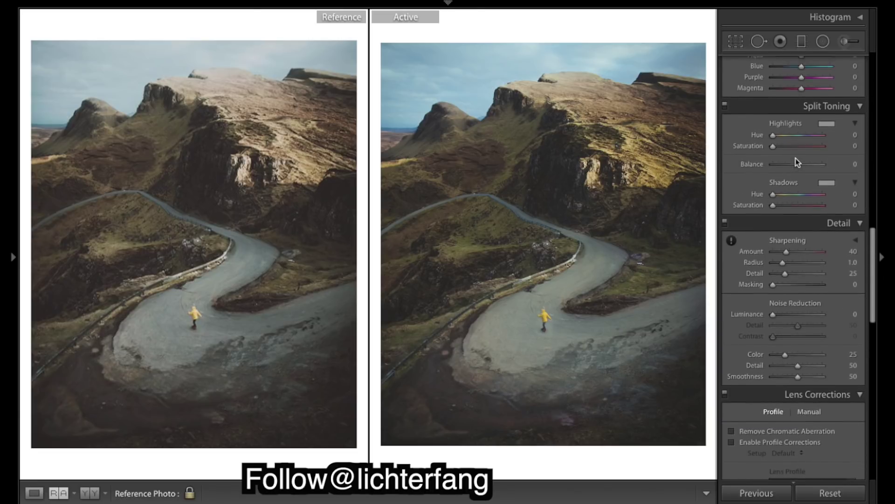
pyautogui.scroll(-1, 795, 158)
pyautogui.scroll(-1, 795, 158)
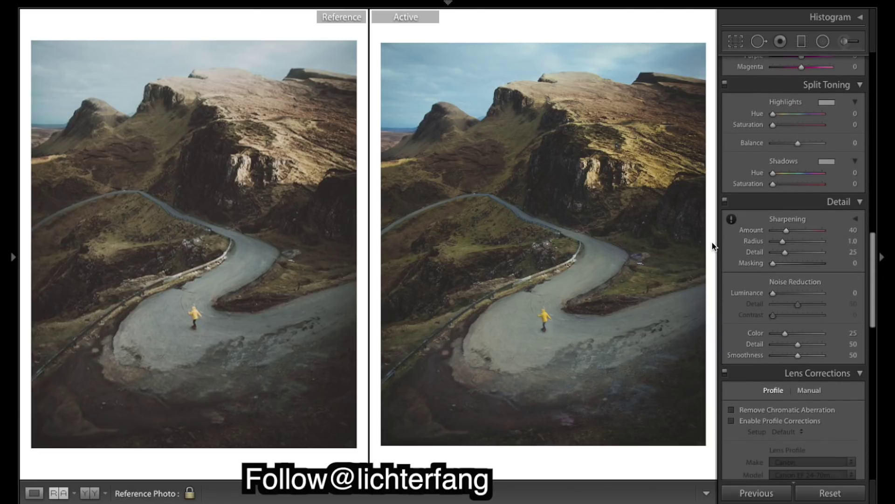
pyautogui.moveTo(786, 230); pyautogui.dragTo(739, 228)
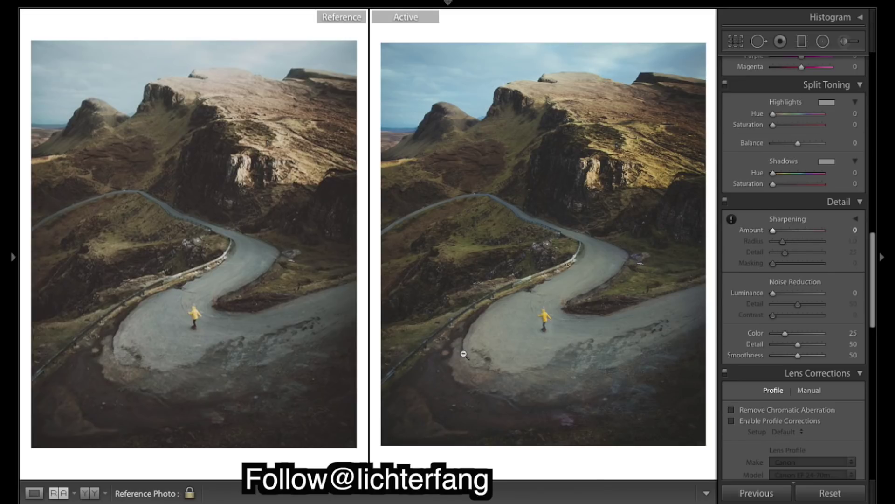
# Step: Set the Split Toning shadow saturation to 1
pyautogui.scroll(7, 807, 233)
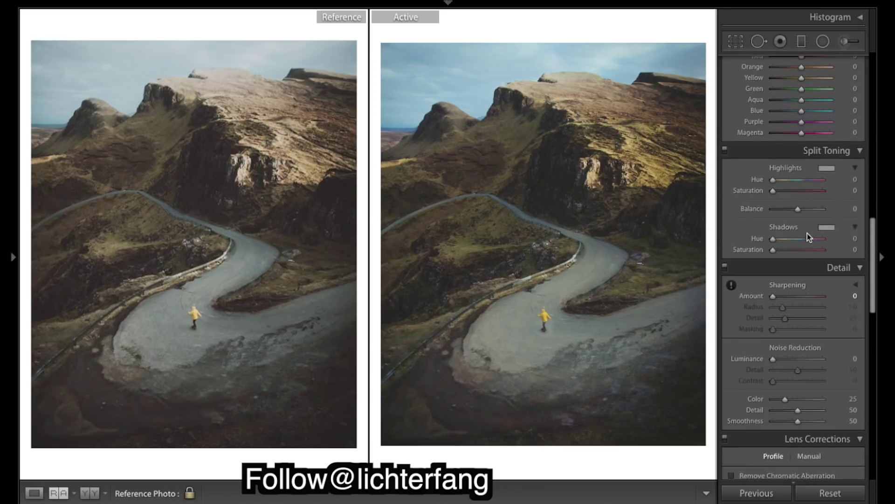
pyautogui.moveTo(772, 252); pyautogui.dragTo(773, 252)
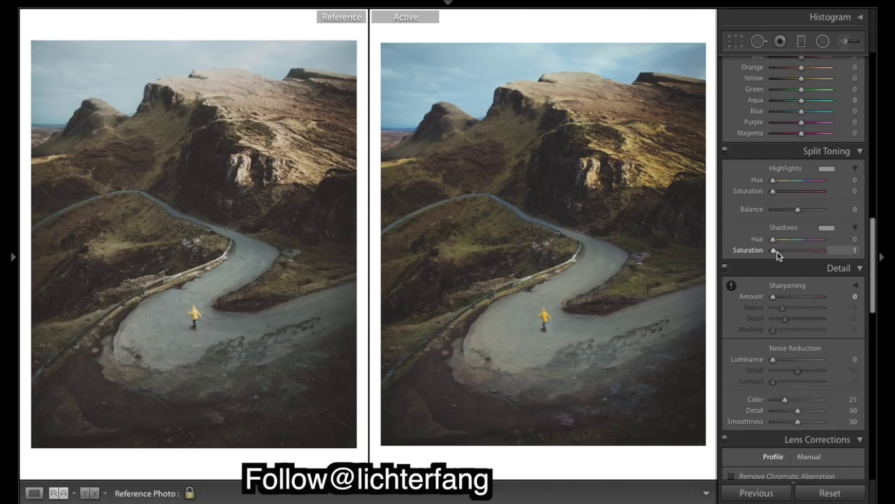
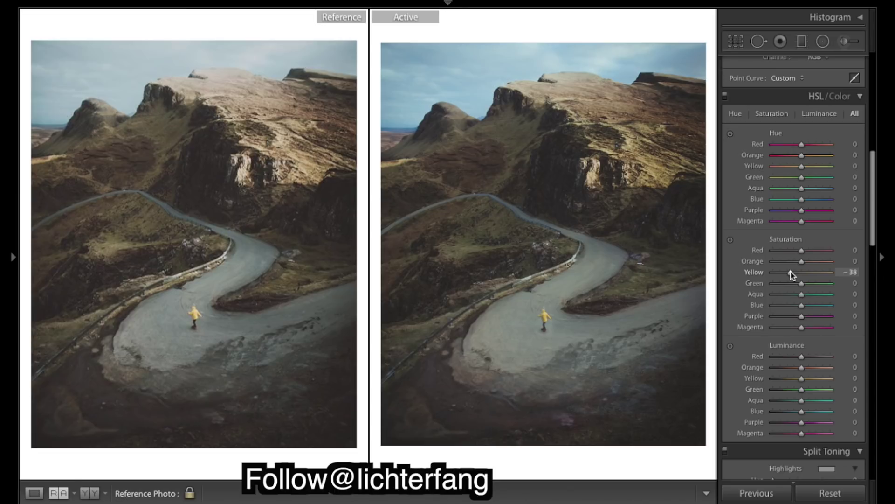
# Step: Reduce the warm colours' HSL saturation to Red -95, Orange -35 and Yellow -2
pyautogui.moveTo(791, 274)
pyautogui.mouseDown()
pyautogui.moveTo(799, 273)
pyautogui.moveTo(790, 260)
pyautogui.mouseUp()
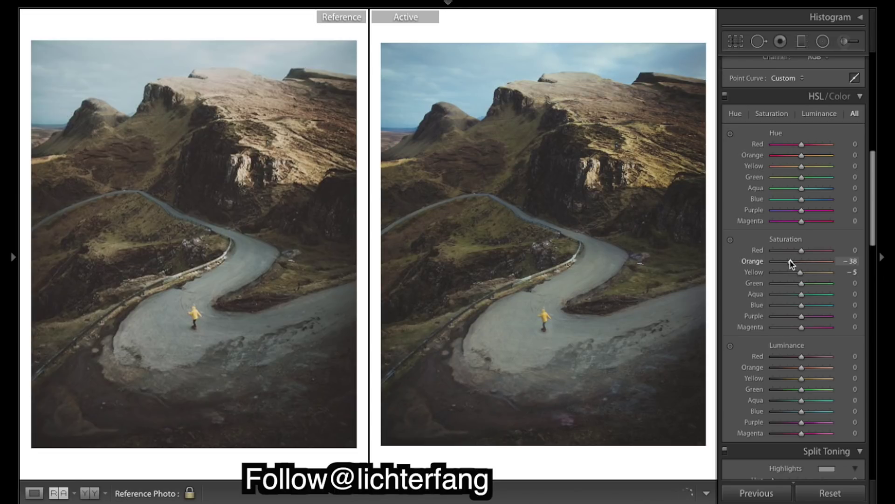
pyautogui.moveTo(790, 260); pyautogui.dragTo(792, 264)
pyautogui.moveTo(791, 262); pyautogui.dragTo(791, 261)
pyautogui.moveTo(798, 250); pyautogui.dragTo(883, 258)
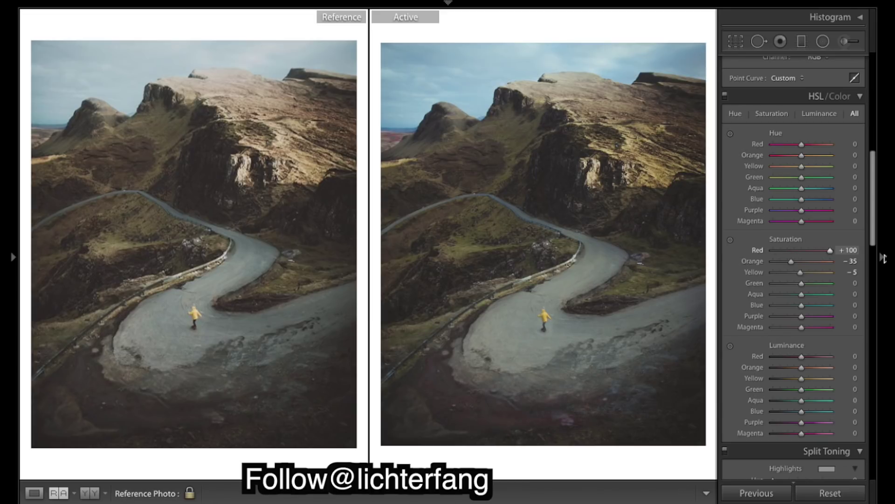
pyautogui.moveTo(759, 262); pyautogui.dragTo(774, 254)
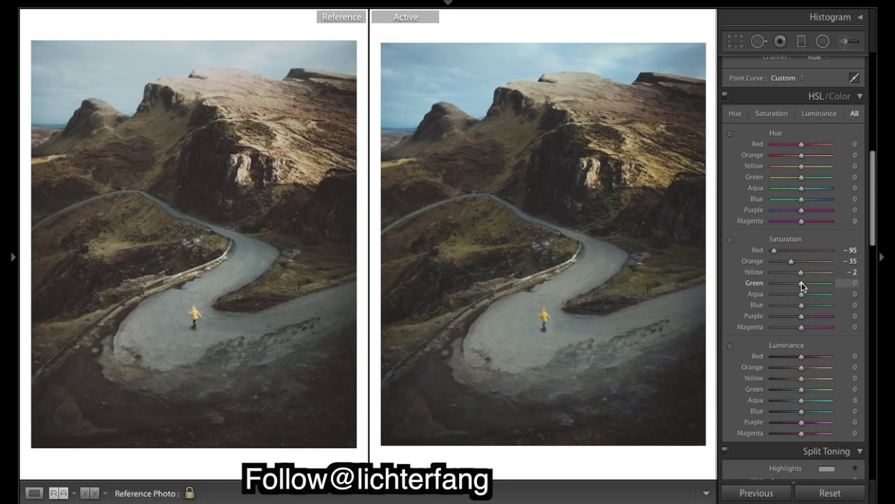
# Step: Reduce the HSL saturation of the cooler tones to Green -21, Aqua -88 and Blue -64
pyautogui.moveTo(801, 283); pyautogui.dragTo(728, 284)
pyautogui.moveTo(816, 283); pyautogui.dragTo(795, 286)
pyautogui.moveTo(803, 298); pyautogui.dragTo(777, 299)
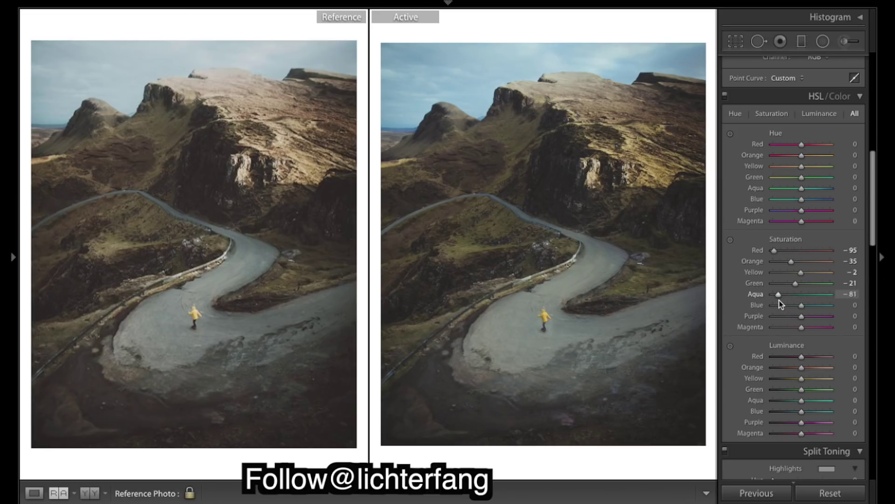
pyautogui.moveTo(779, 301); pyautogui.dragTo(785, 309)
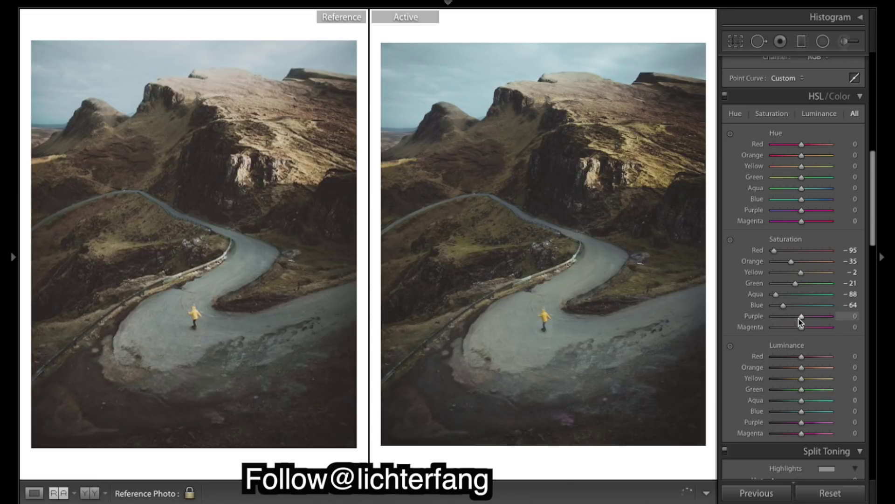
# Step: Lower the HSL saturation of Purple to -45 and Magenta to -35
pyautogui.moveTo(801, 318); pyautogui.dragTo(786, 321)
pyautogui.moveTo(786, 319); pyautogui.dragTo(788, 319)
pyautogui.moveTo(787, 319); pyautogui.dragTo(790, 329)
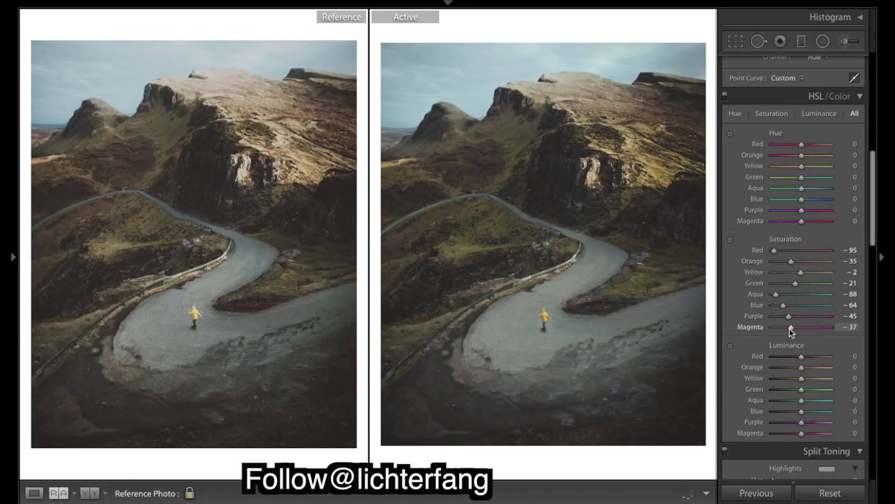
pyautogui.moveTo(789, 329); pyautogui.dragTo(786, 328)
# Step: Brighten the yellows by setting their HSL luminance to +80
pyautogui.scroll(-3, 793, 332)
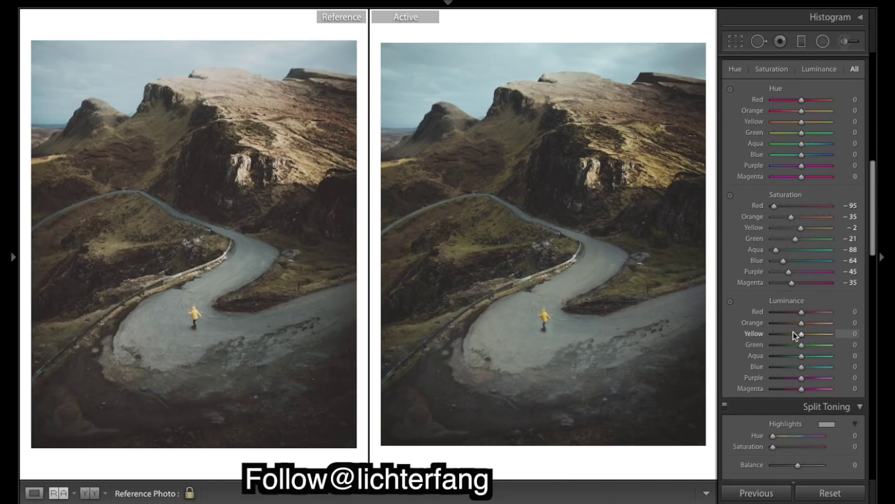
pyautogui.scroll(1, 795, 335)
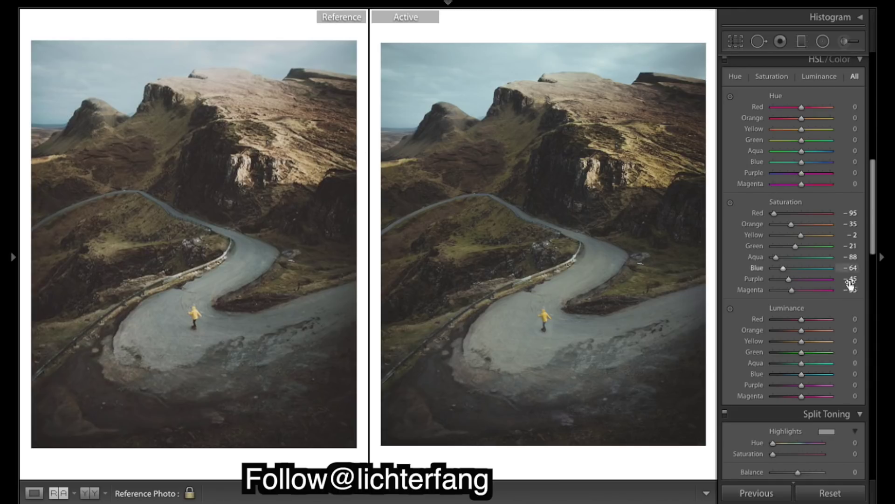
pyautogui.click(819, 339)
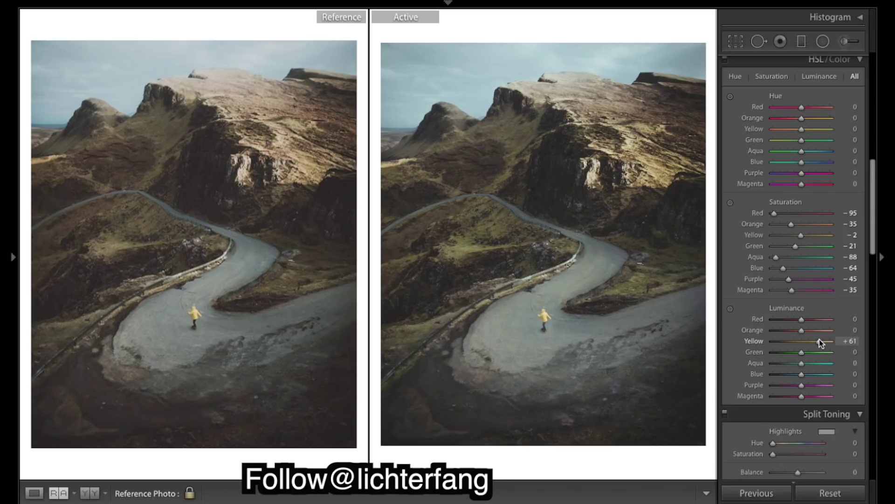
pyautogui.moveTo(820, 339); pyautogui.dragTo(825, 341)
pyautogui.moveTo(817, 342); pyautogui.dragTo(824, 343)
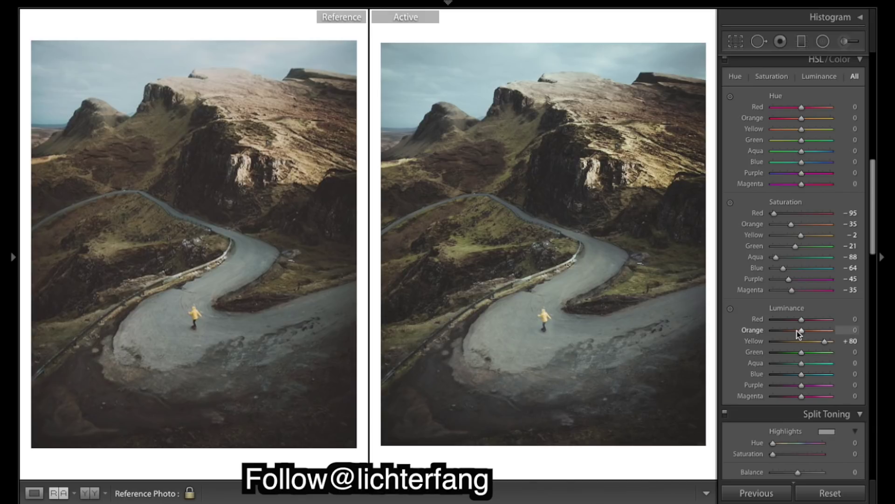
# Step: Set the HSL luminance of Red to -10 and Green to +42
pyautogui.moveTo(801, 319); pyautogui.dragTo(660, 303)
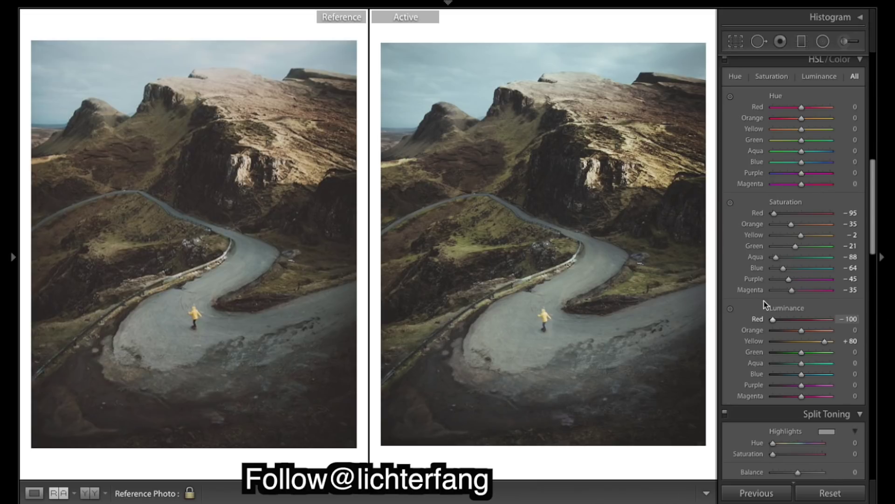
pyautogui.moveTo(764, 301); pyautogui.dragTo(800, 314)
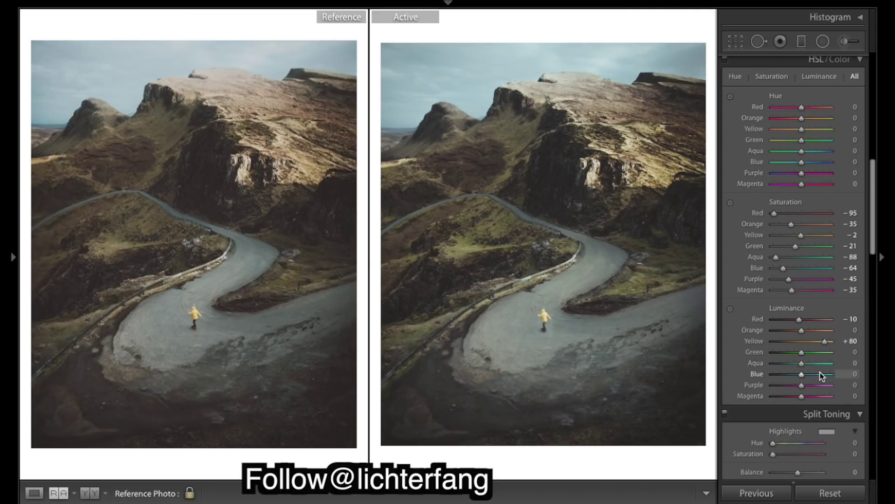
pyautogui.click(812, 352)
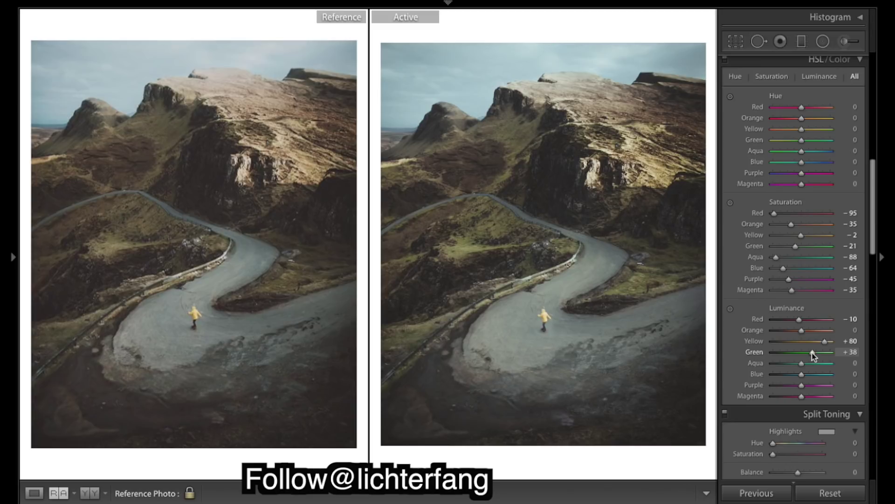
pyautogui.moveTo(815, 354); pyautogui.dragTo(813, 354)
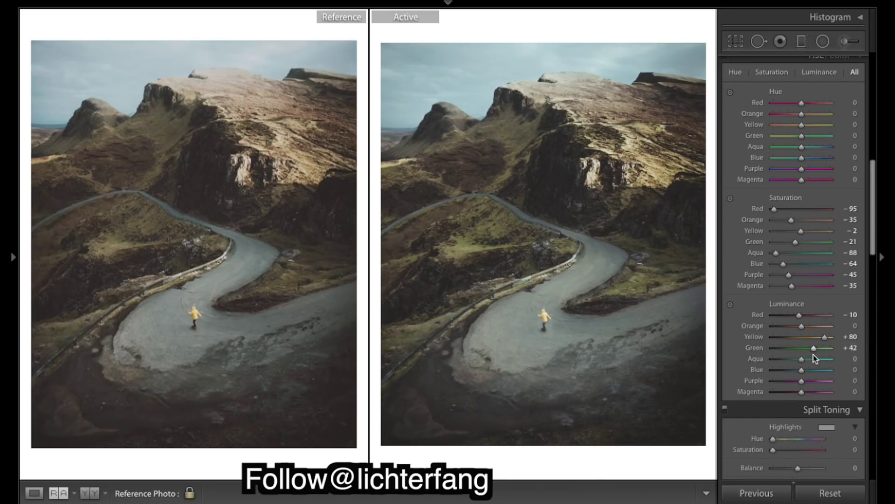
# Step: Shift the HSL hue of Red to +33 and Orange to -2
pyautogui.scroll(5, 813, 354)
pyautogui.scroll(3, 813, 355)
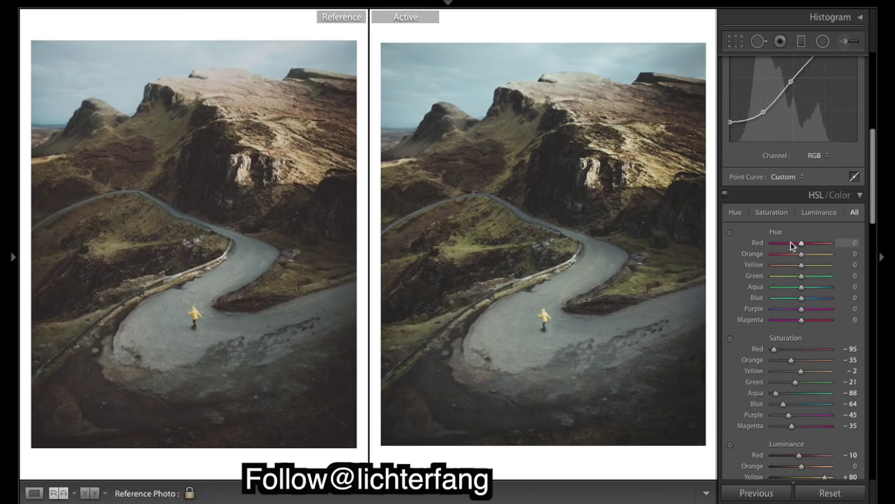
pyautogui.moveTo(807, 243)
pyautogui.mouseDown()
pyautogui.moveTo(850, 247)
pyautogui.moveTo(813, 237)
pyautogui.mouseUp()
pyautogui.press('Up')
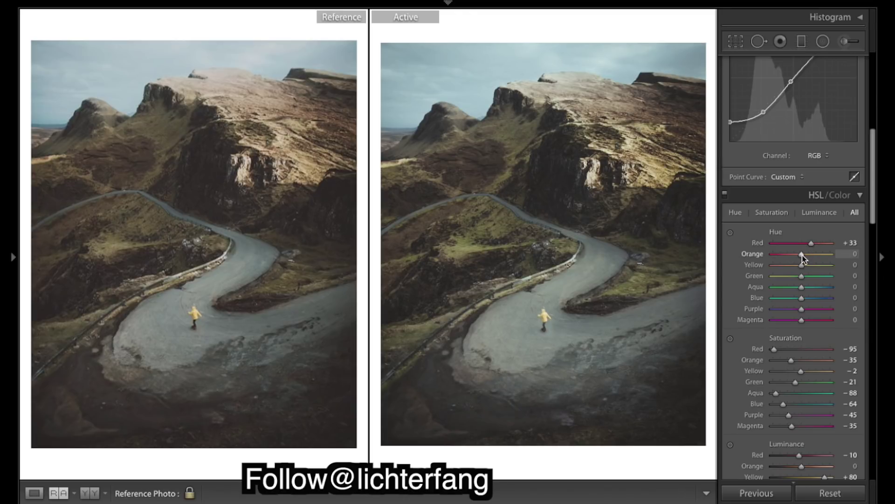
pyautogui.moveTo(802, 258)
pyautogui.mouseDown()
pyautogui.moveTo(725, 246)
pyautogui.moveTo(883, 256)
pyautogui.moveTo(803, 260)
pyautogui.mouseUp()
pyautogui.press('Down')
pyautogui.press('Up')
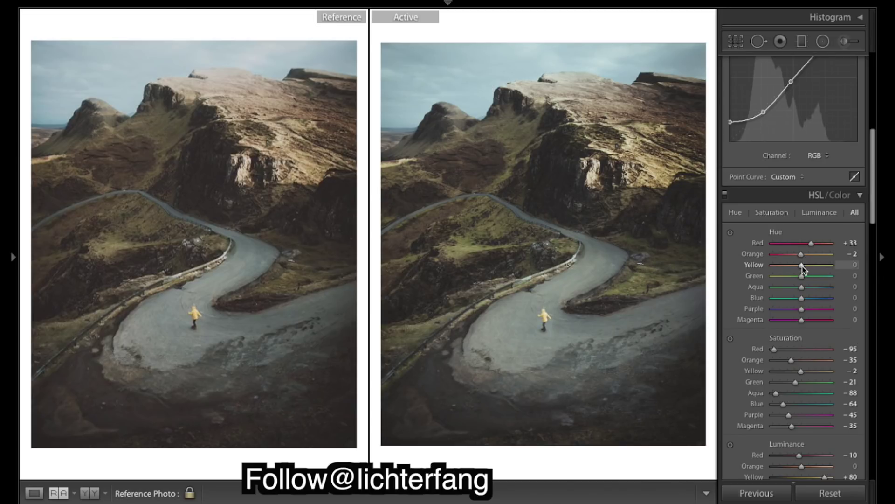
# Step: Shift the HSL hue of Yellow to -10 and Green to -73 for warmer grass tones
pyautogui.moveTo(802, 268)
pyautogui.mouseDown()
pyautogui.moveTo(762, 268)
pyautogui.moveTo(887, 268)
pyautogui.moveTo(673, 262)
pyautogui.moveTo(797, 266)
pyautogui.mouseUp()
pyautogui.moveTo(798, 266); pyautogui.dragTo(798, 266)
pyautogui.moveTo(799, 265); pyautogui.dragTo(798, 268)
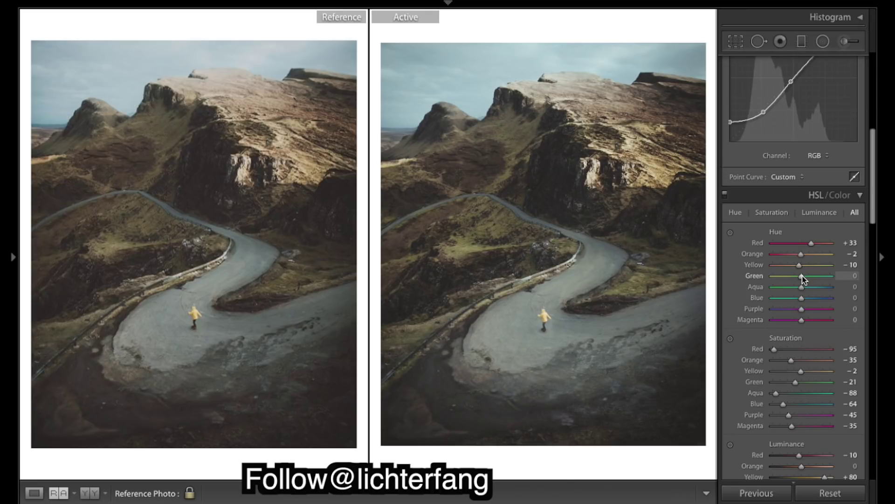
pyautogui.moveTo(802, 276); pyautogui.dragTo(781, 275)
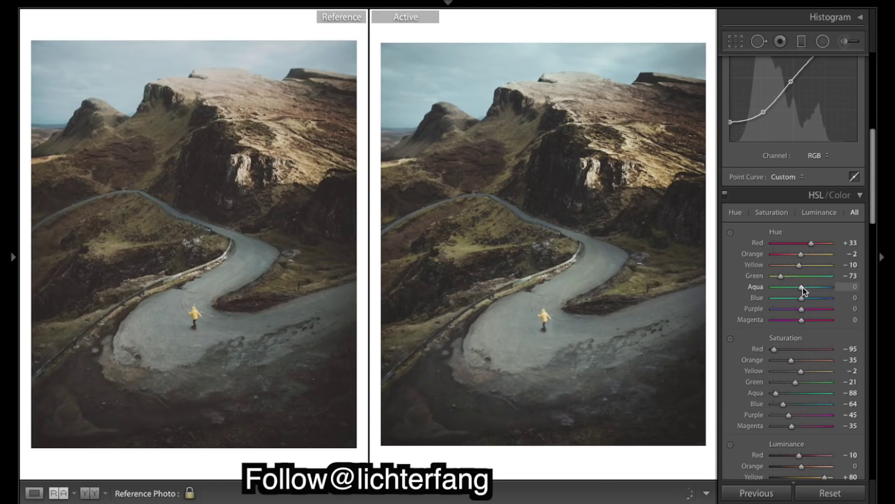
# Step: Shift the HSL hue of Aqua to +62 and Blue to +59
pyautogui.moveTo(802, 288)
pyautogui.mouseDown()
pyautogui.moveTo(816, 291)
pyautogui.moveTo(794, 290)
pyautogui.moveTo(817, 289)
pyautogui.mouseUp()
pyautogui.moveTo(817, 289); pyautogui.dragTo(813, 290)
pyautogui.moveTo(815, 290); pyautogui.dragTo(819, 289)
pyautogui.moveTo(819, 289)
pyautogui.mouseDown()
pyautogui.moveTo(807, 299)
pyautogui.moveTo(826, 299)
pyautogui.moveTo(814, 299)
pyautogui.mouseUp()
pyautogui.moveTo(755, 300); pyautogui.dragTo(687, 297)
pyautogui.moveTo(752, 286); pyautogui.dragTo(829, 298)
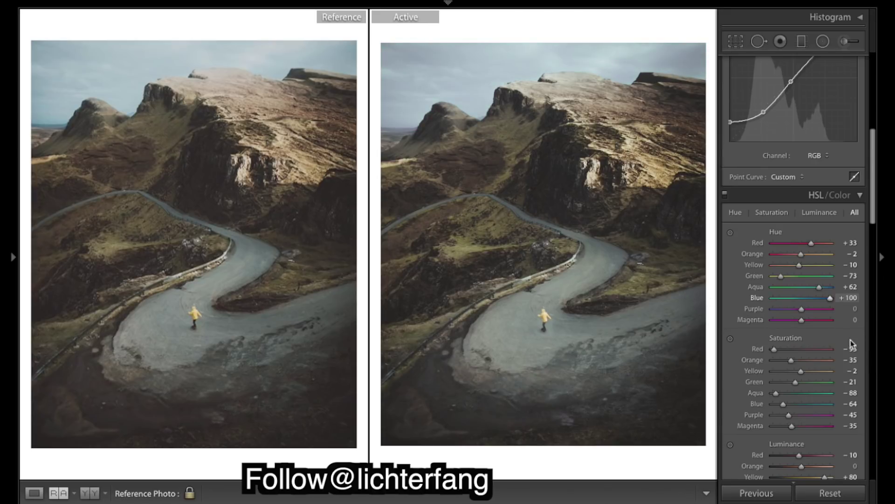
pyautogui.moveTo(814, 307); pyautogui.dragTo(818, 307)
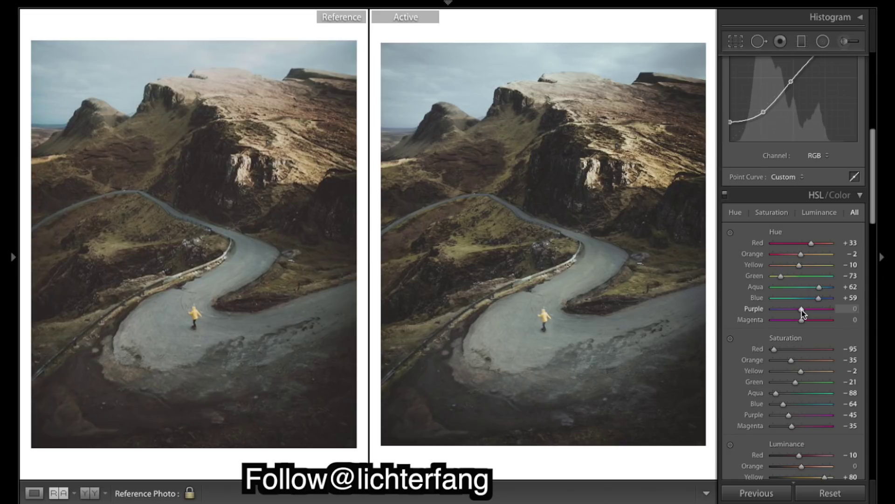
# Step: Set the HSL hue of Purple to +40
pyautogui.moveTo(802, 309); pyautogui.dragTo(817, 311)
pyautogui.moveTo(816, 310); pyautogui.dragTo(813, 311)
pyautogui.moveTo(813, 311); pyautogui.dragTo(813, 311)
# Step: Set the HSL luminance of Orange to +4 and Blue to +14
pyautogui.scroll(-3, 813, 310)
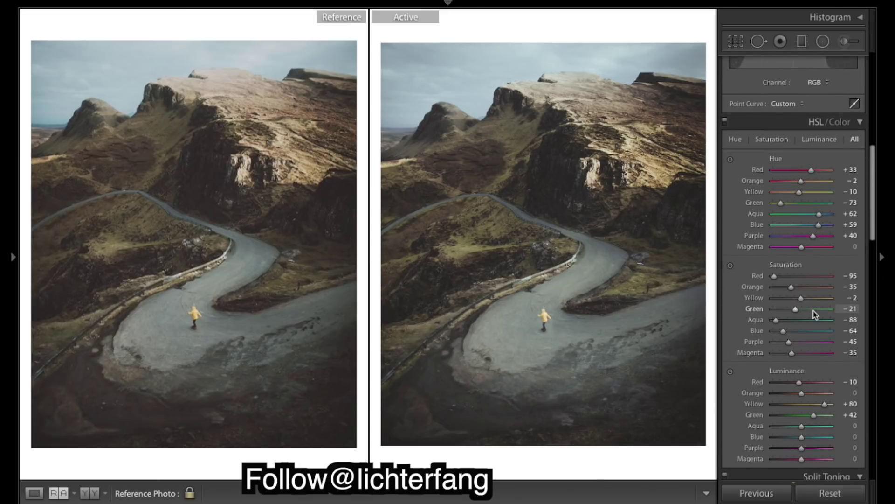
pyautogui.scroll(-2, 813, 310)
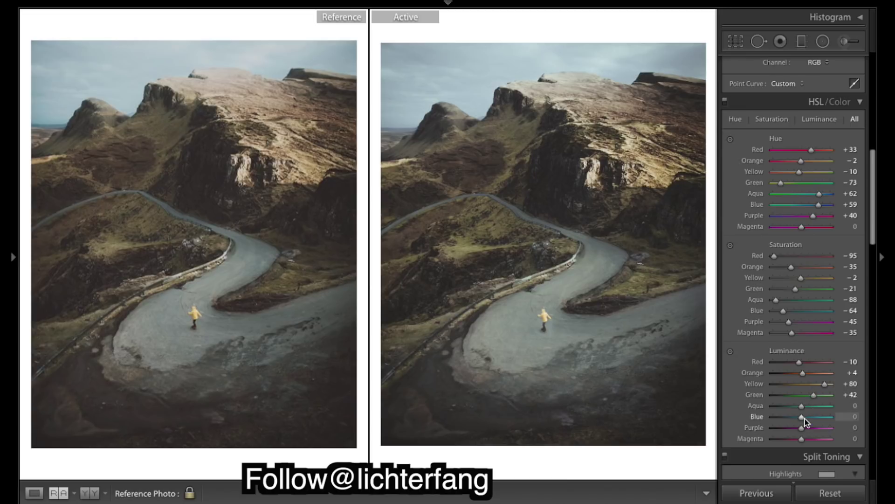
pyautogui.moveTo(807, 420); pyautogui.dragTo(809, 420)
# Step: Raise the HSL luminance of Purple to +66 and Magenta to +10
pyautogui.moveTo(809, 422); pyautogui.dragTo(821, 426)
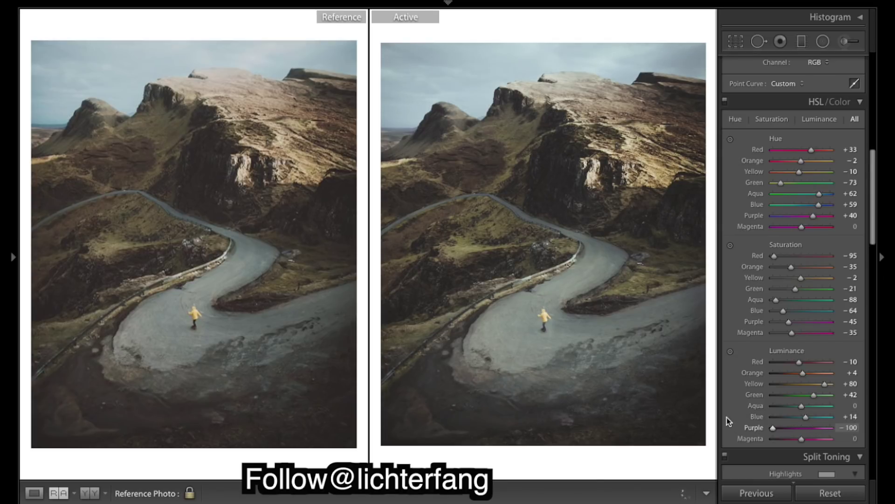
pyautogui.moveTo(821, 428); pyautogui.dragTo(821, 430)
pyautogui.moveTo(821, 430); pyautogui.dragTo(804, 439)
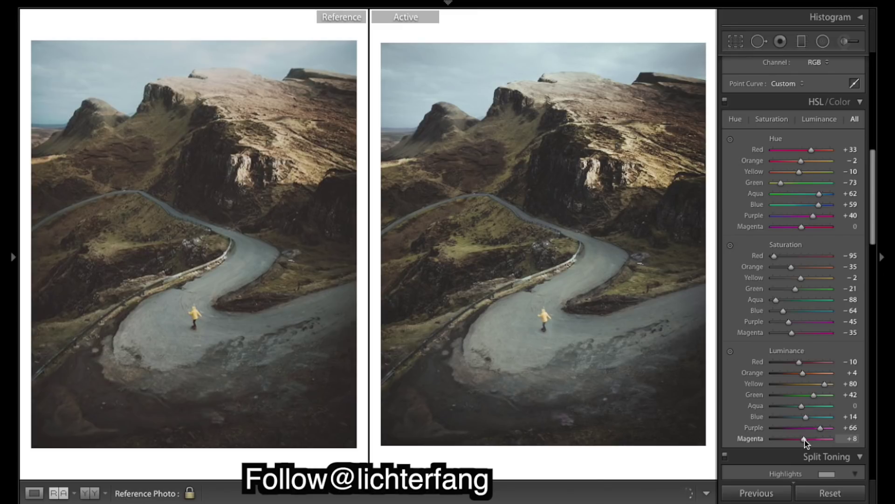
pyautogui.moveTo(805, 440); pyautogui.dragTo(805, 440)
# Step: Lower the HSL luminance of Yellow to +69
pyautogui.scroll(-5, 816, 345)
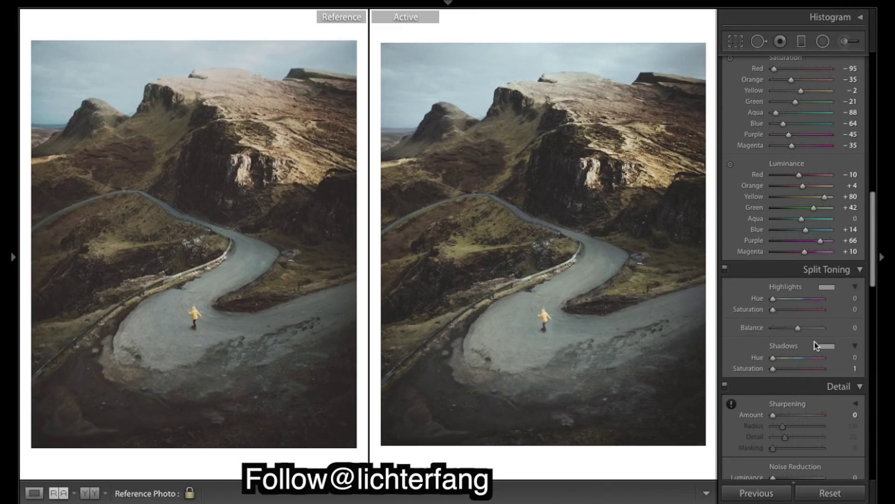
pyautogui.scroll(-1, 816, 346)
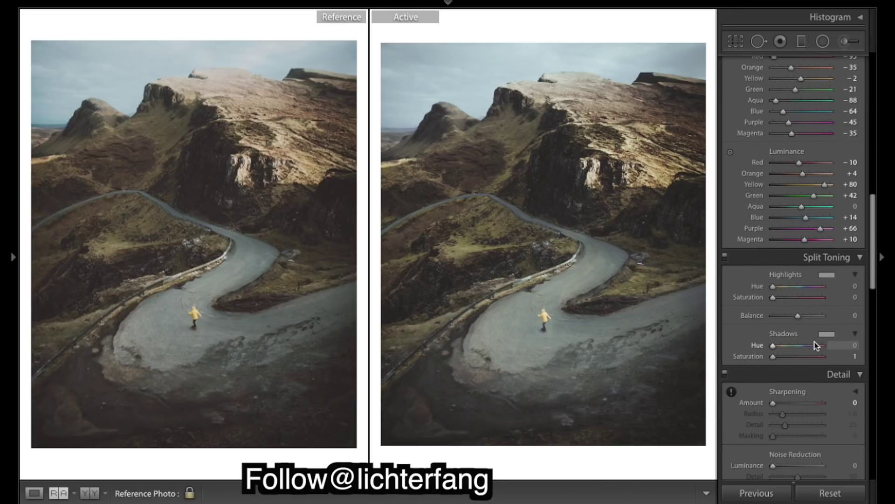
pyautogui.scroll(-1, 815, 344)
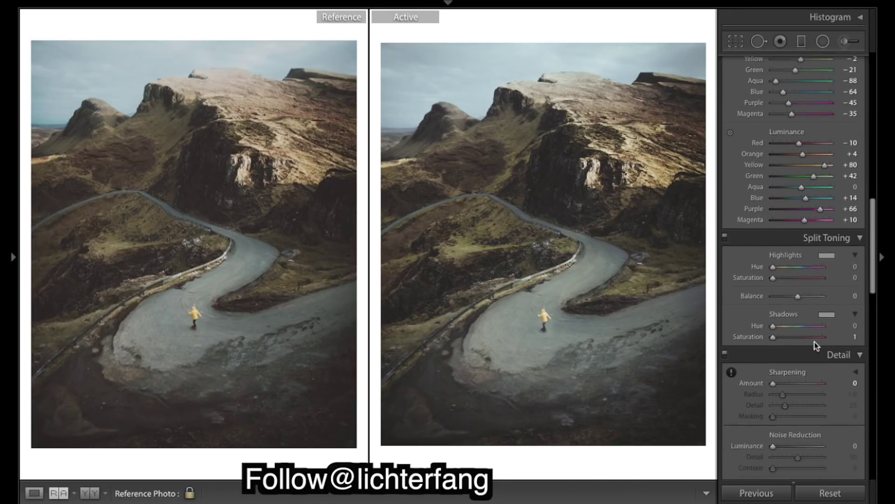
pyautogui.scroll(5, 815, 316)
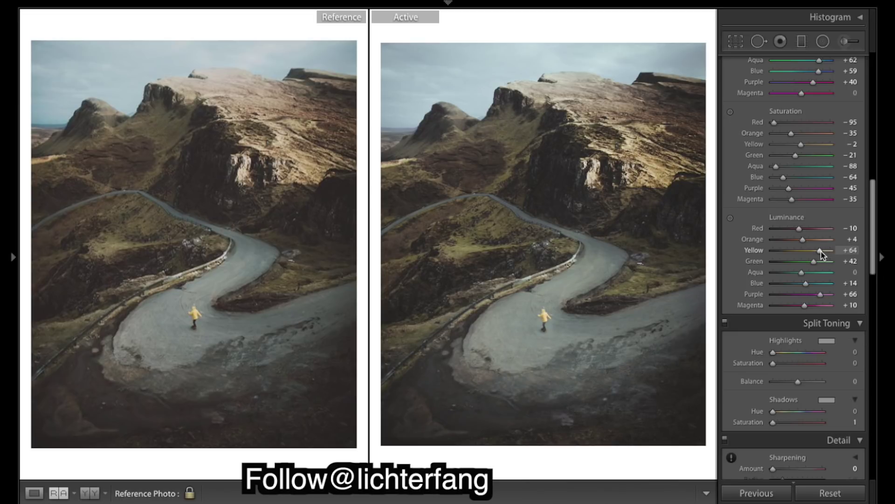
pyautogui.moveTo(822, 251)
pyautogui.mouseDown()
pyautogui.moveTo(812, 253)
pyautogui.moveTo(819, 252)
pyautogui.mouseUp()
pyautogui.moveTo(820, 252); pyautogui.dragTo(823, 252)
pyautogui.moveTo(824, 253); pyautogui.dragTo(822, 253)
# Step: Place a small elliptical radial filter tightly around the yellow-jacketed figure on the road
pyautogui.scroll(-5, 820, 234)
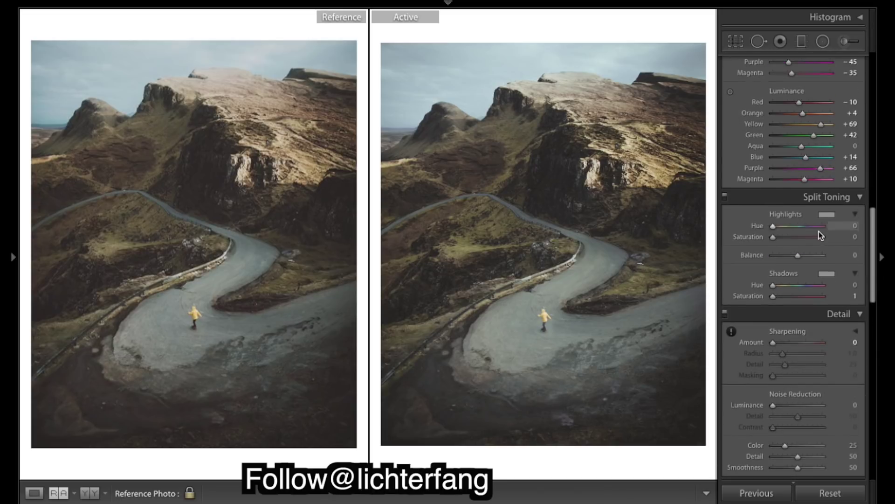
pyautogui.scroll(-2, 819, 231)
pyautogui.scroll(7, 819, 231)
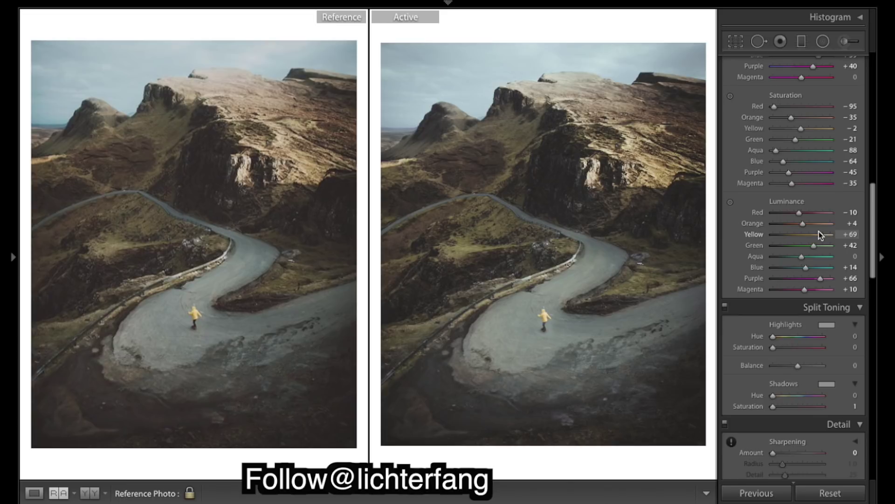
pyautogui.click(824, 41)
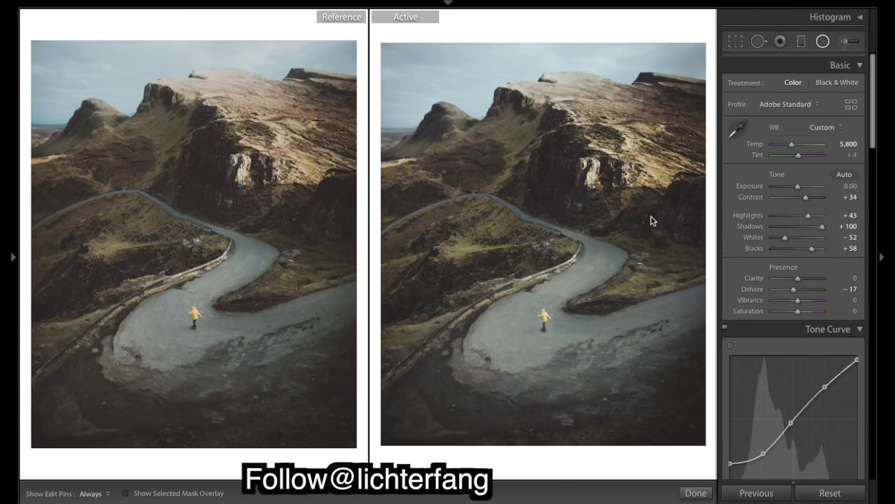
pyautogui.moveTo(540, 313)
pyautogui.mouseDown()
pyautogui.moveTo(553, 332)
pyautogui.moveTo(545, 323)
pyautogui.mouseUp()
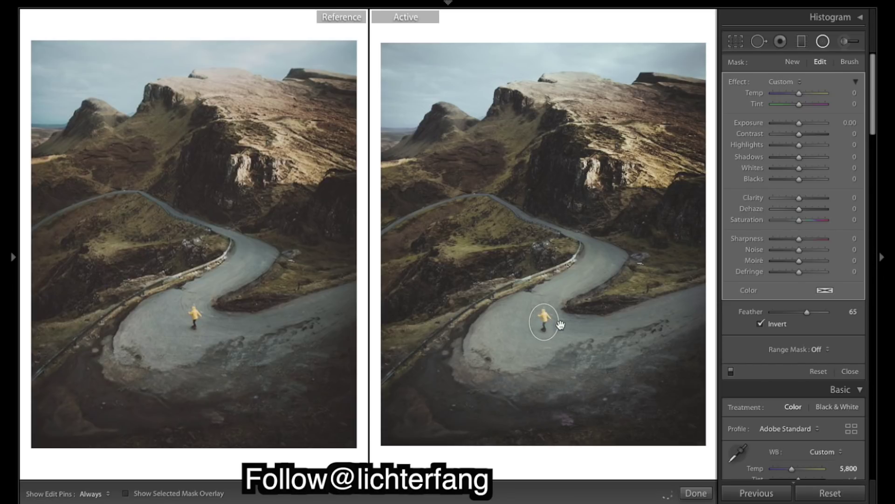
pyautogui.moveTo(552, 322); pyautogui.dragTo(542, 304)
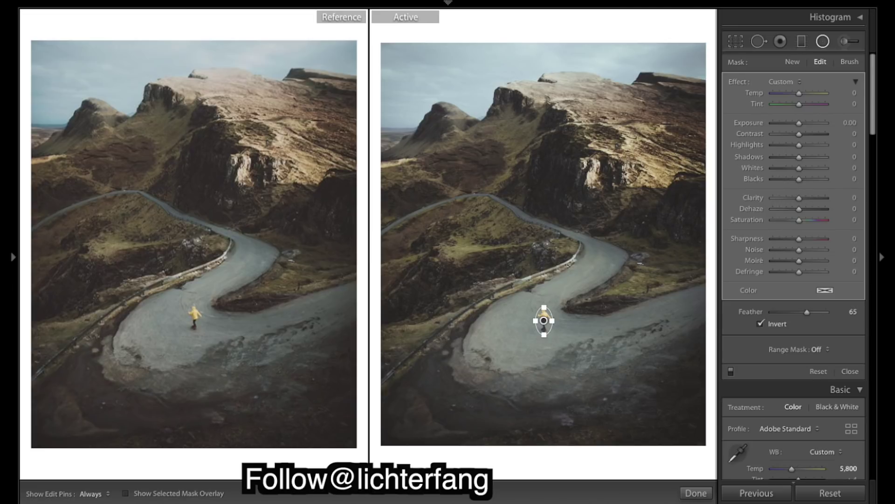
# Step: Set the Blacks of the figure's radial filter to -31 and finish editing the filter
pyautogui.click(788, 179)
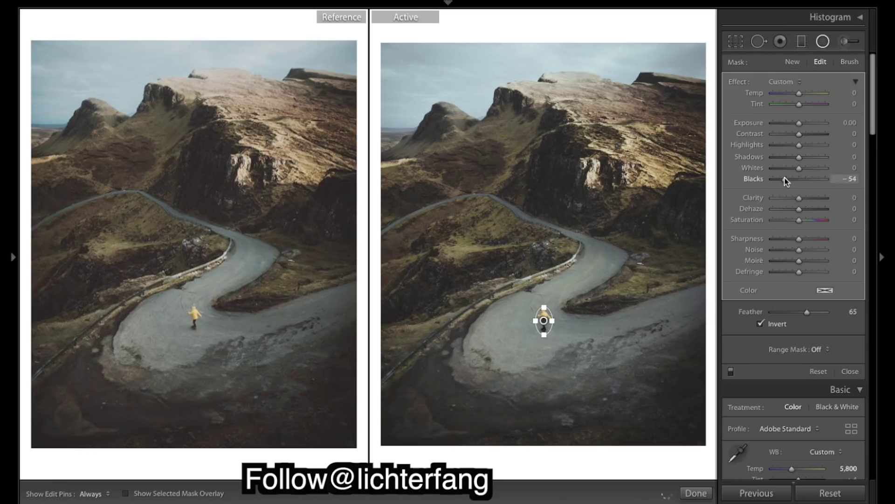
pyautogui.moveTo(787, 179); pyautogui.dragTo(790, 180)
pyautogui.click(701, 493)
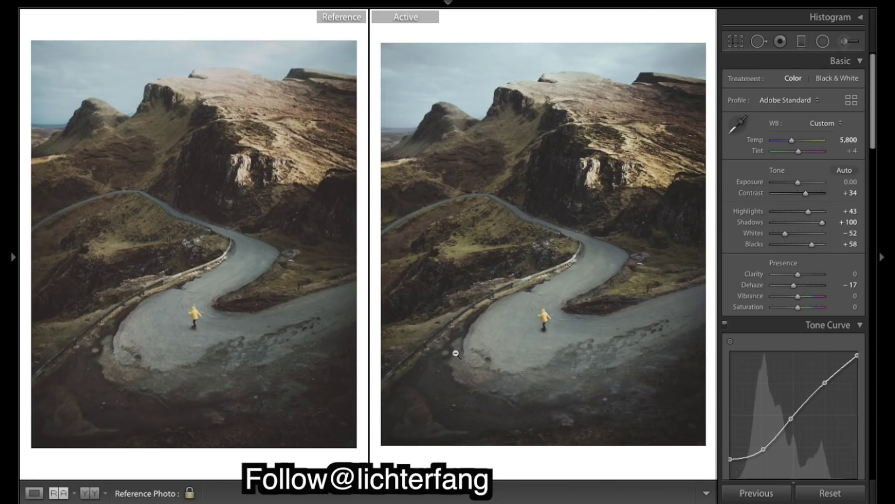
# Step: Reopen the figure's radial filter and set its Whites to -15 and Saturation to -6
pyautogui.click(826, 43)
pyautogui.click(544, 320)
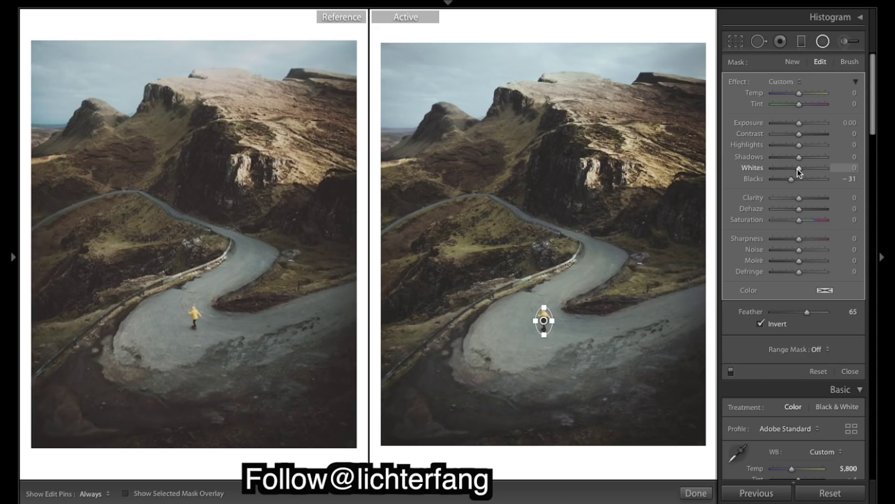
pyautogui.moveTo(797, 168); pyautogui.dragTo(793, 169)
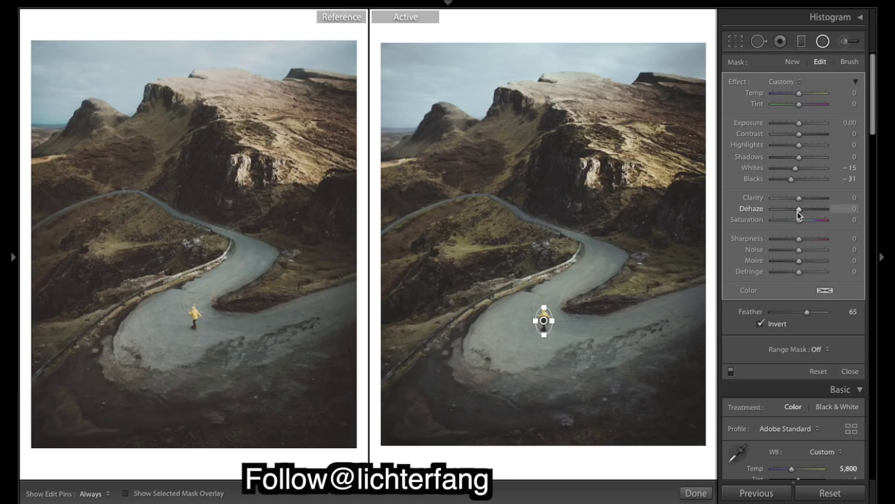
pyautogui.moveTo(799, 220); pyautogui.dragTo(797, 220)
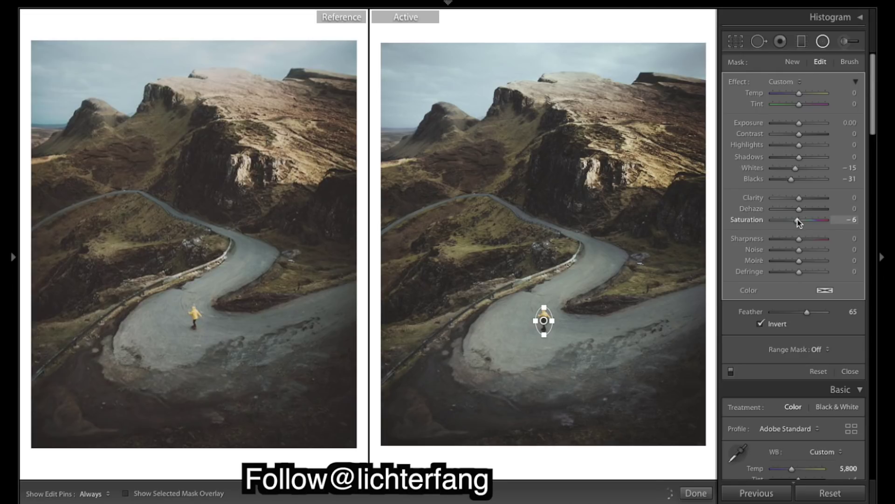
pyautogui.click(696, 493)
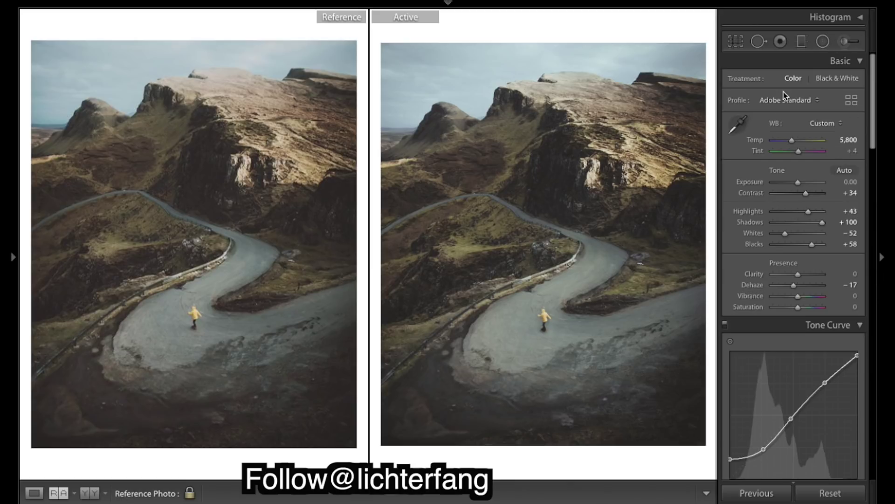
# Step: Rework the Blacks and Whites of the figure's radial filter, with Blacks at -31, and close the filter
pyautogui.click(823, 41)
pyautogui.click(544, 321)
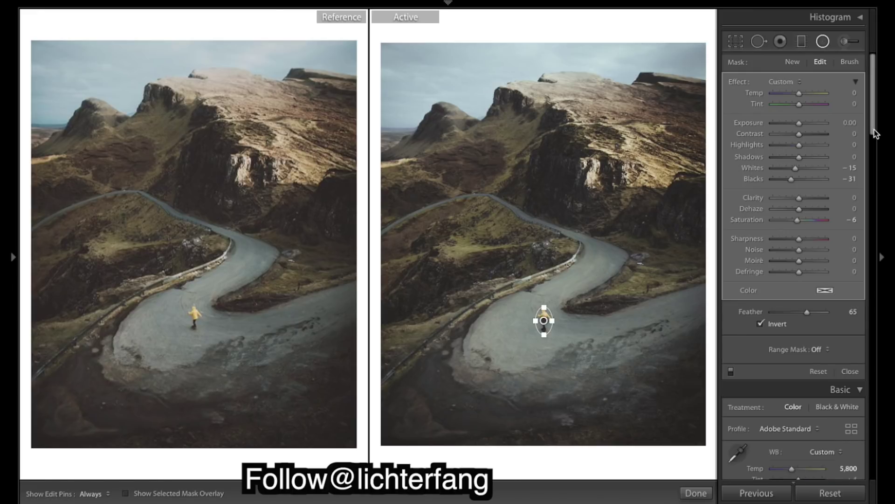
pyautogui.moveTo(777, 179); pyautogui.dragTo(793, 180)
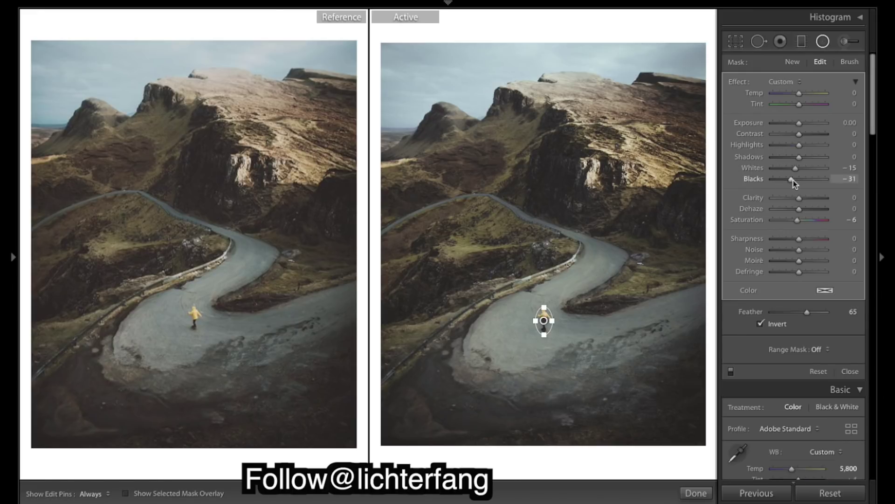
pyautogui.doubleClick(756, 168)
pyautogui.moveTo(799, 168); pyautogui.dragTo(793, 182)
pyautogui.click(700, 496)
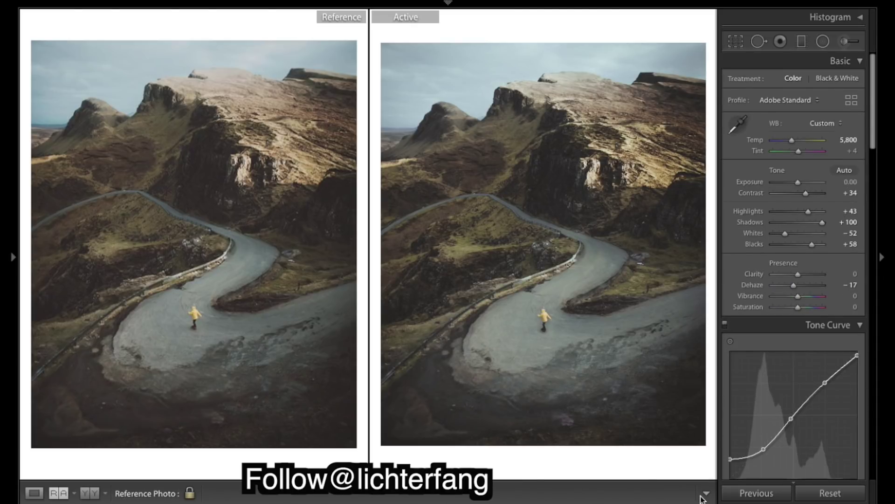
# Step: Soften the whole photo by setting Clarity to -17
pyautogui.scroll(-4, 798, 187)
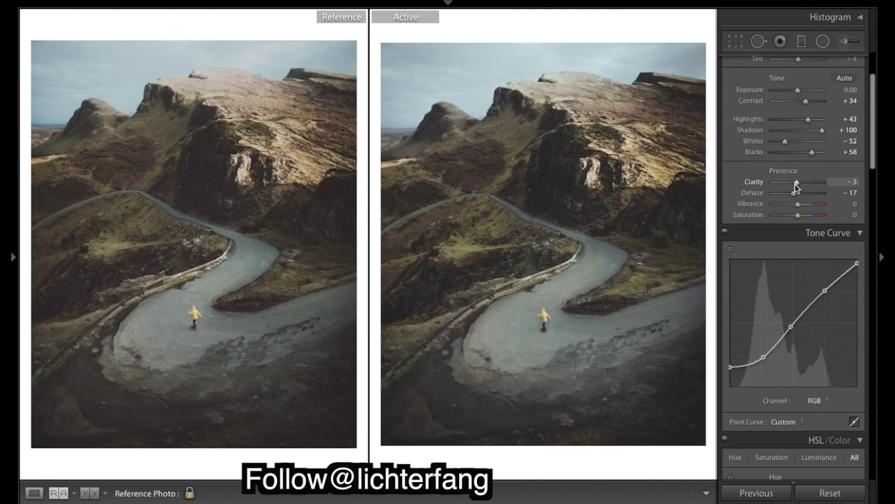
pyautogui.moveTo(796, 183); pyautogui.dragTo(793, 185)
pyautogui.moveTo(794, 186); pyautogui.dragTo(793, 187)
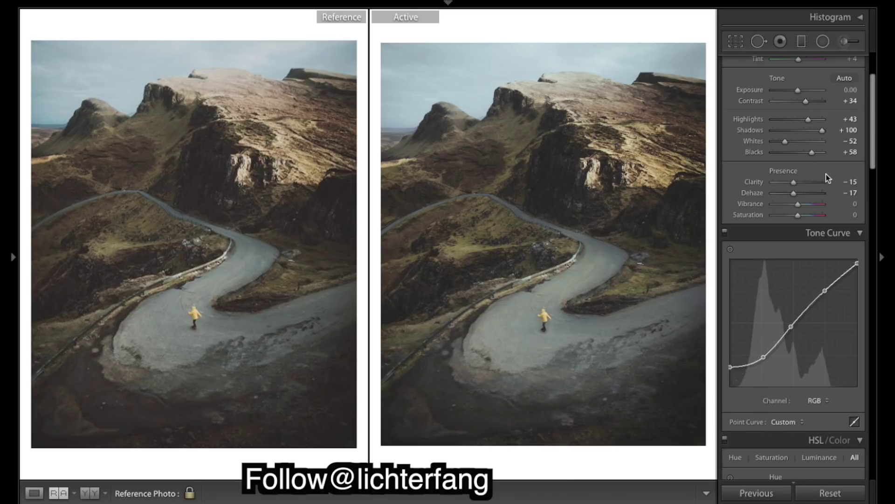
pyautogui.moveTo(793, 182); pyautogui.dragTo(789, 181)
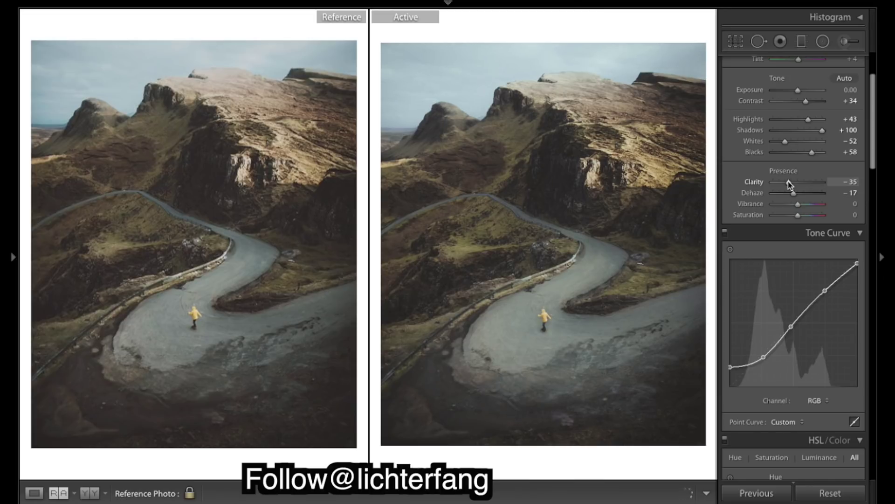
pyautogui.moveTo(788, 181); pyautogui.dragTo(792, 182)
pyautogui.moveTo(794, 184); pyautogui.dragTo(794, 185)
pyautogui.click(823, 41)
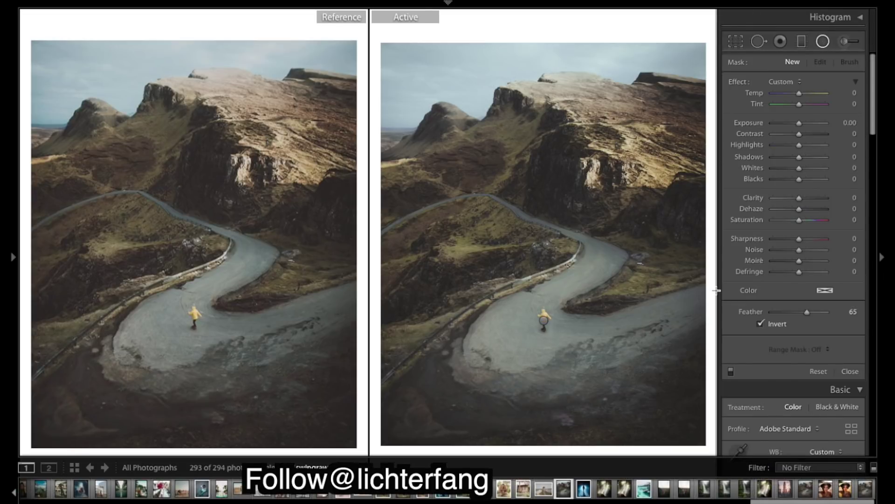
pyautogui.click(697, 493)
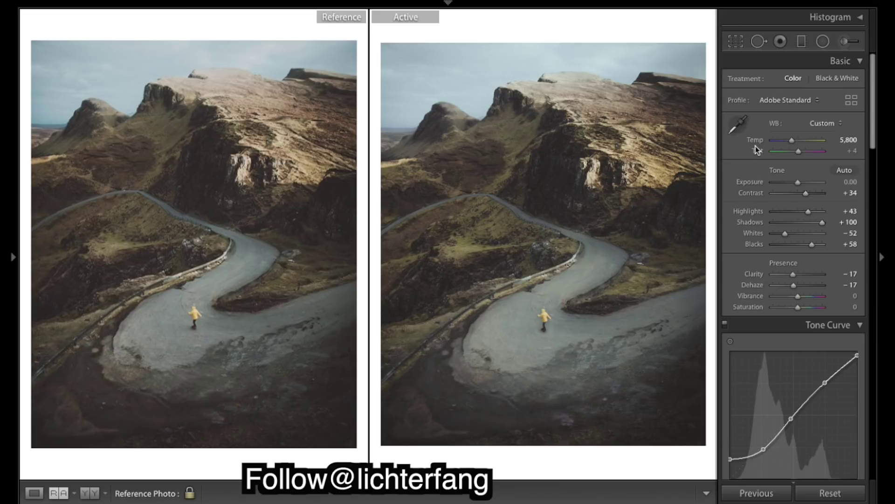
# Step: Compare the edited photo with its unedited version several times
pyautogui.press('\\')
pyautogui.press('\\')
pyautogui.press('\\')
pyautogui.press('\\')
pyautogui.press('\\')
pyautogui.press('\\')
pyautogui.press('\\')
pyautogui.press('\\')
# Step: Reduce the HSL luminance of Yellow to +60
pyautogui.scroll(-15, 844, 360)
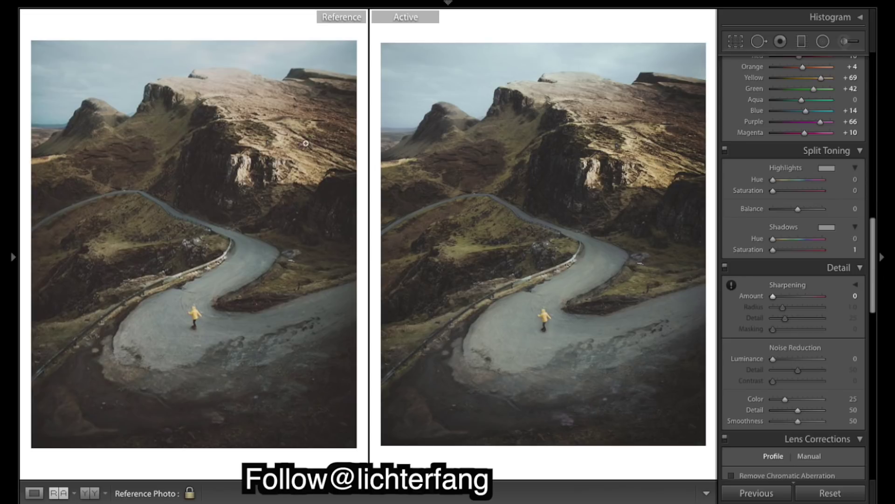
pyautogui.scroll(5, 808, 162)
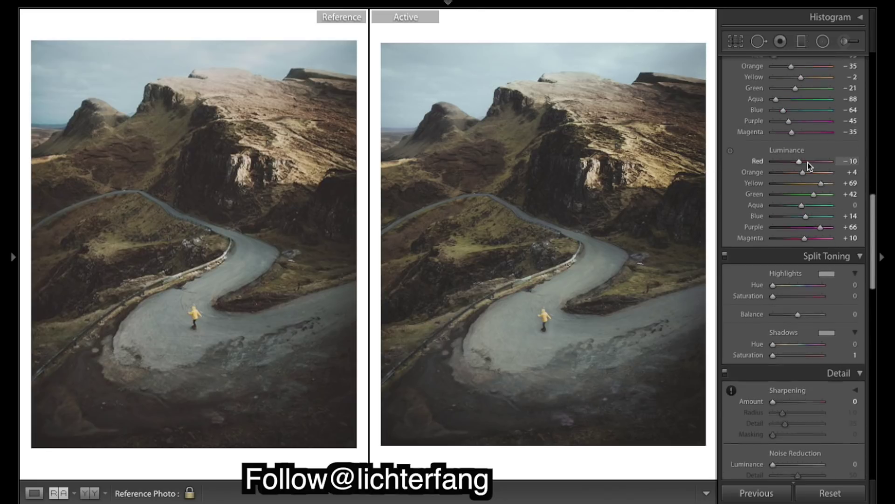
pyautogui.scroll(-1, 808, 162)
pyautogui.scroll(-3, 807, 162)
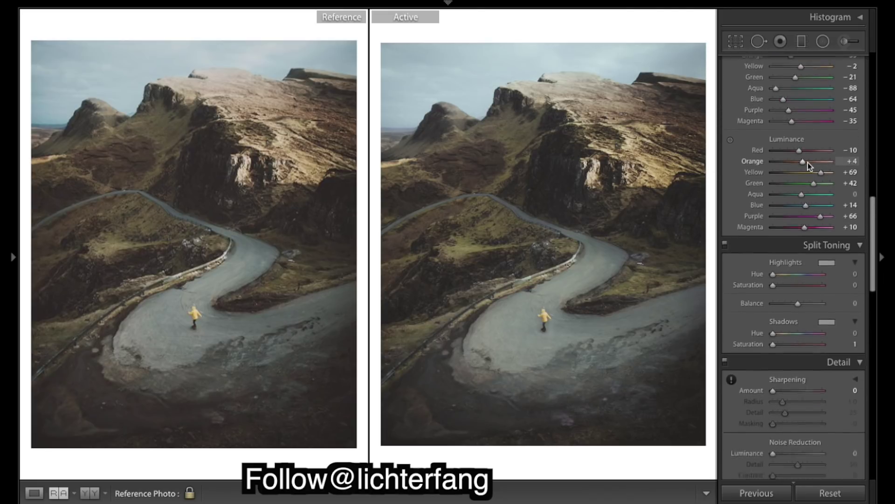
pyautogui.scroll(3, 818, 194)
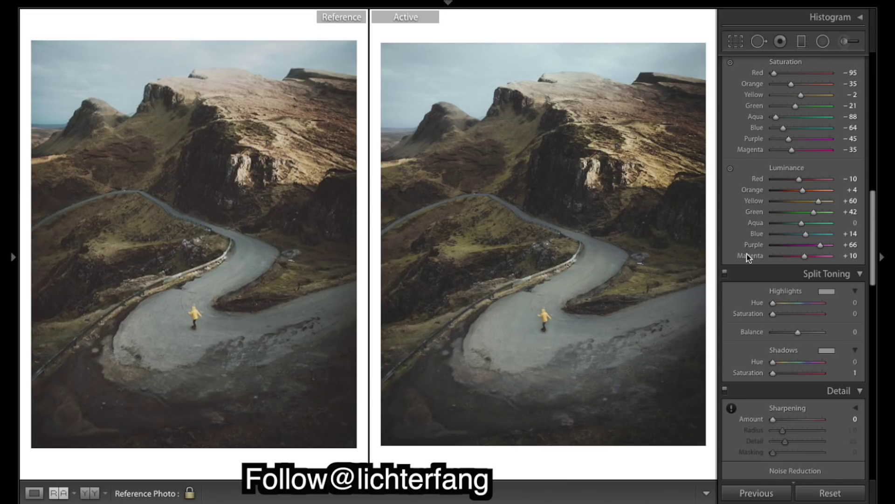
pyautogui.scroll(1, 815, 331)
# Step: Check the before and after versions of the active photo against the reference image
pyautogui.scroll(10, 815, 331)
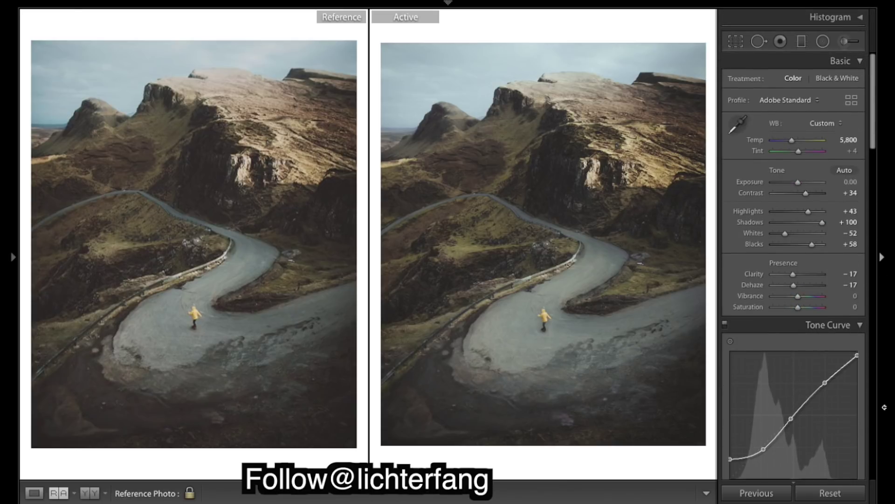
pyautogui.press('\\')
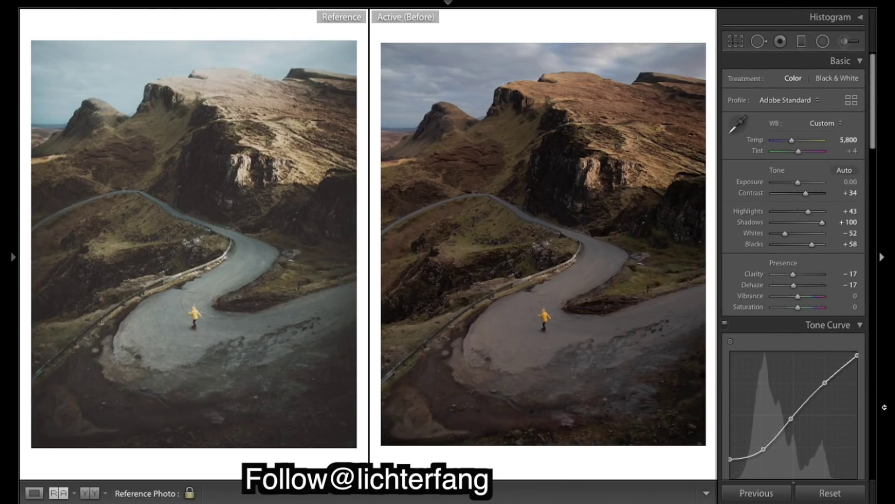
pyautogui.press('\\')
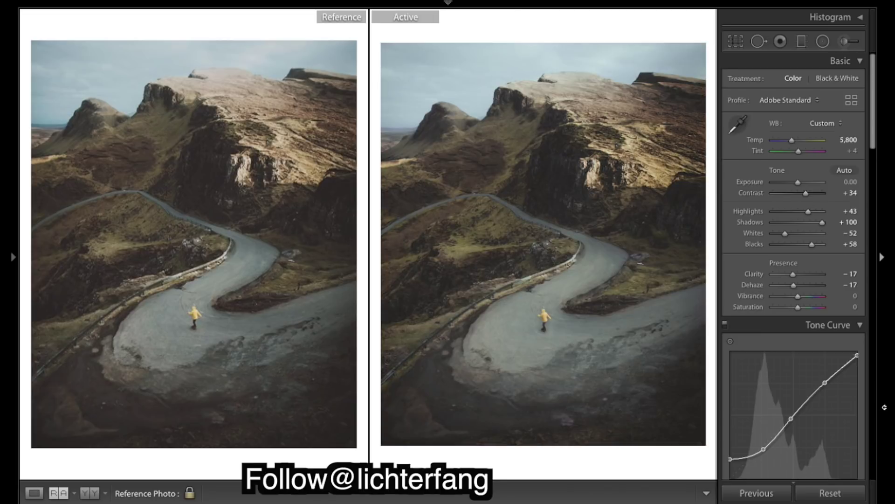
pyautogui.press('\\')
pyautogui.press('\\')
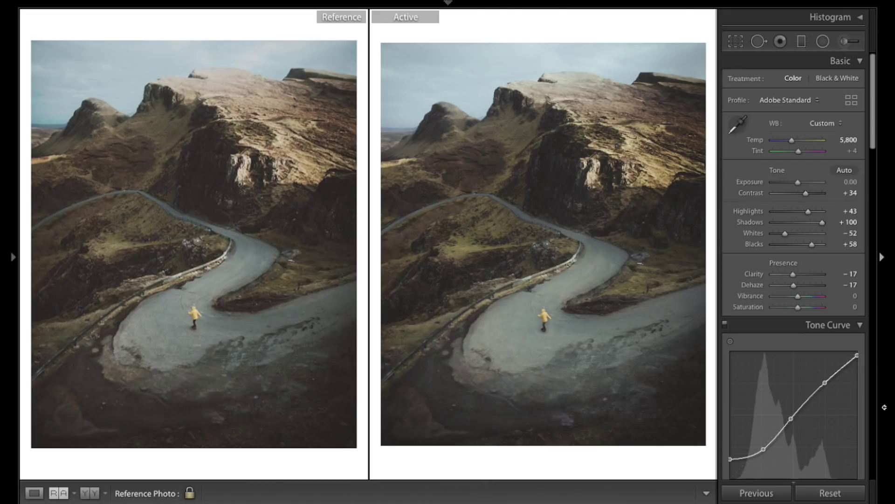
pyautogui.press('\\')
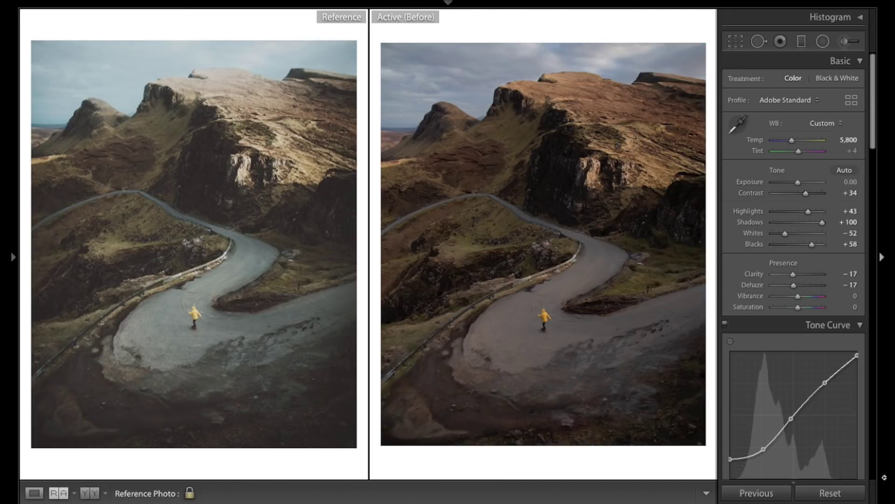
pyautogui.press('\\')
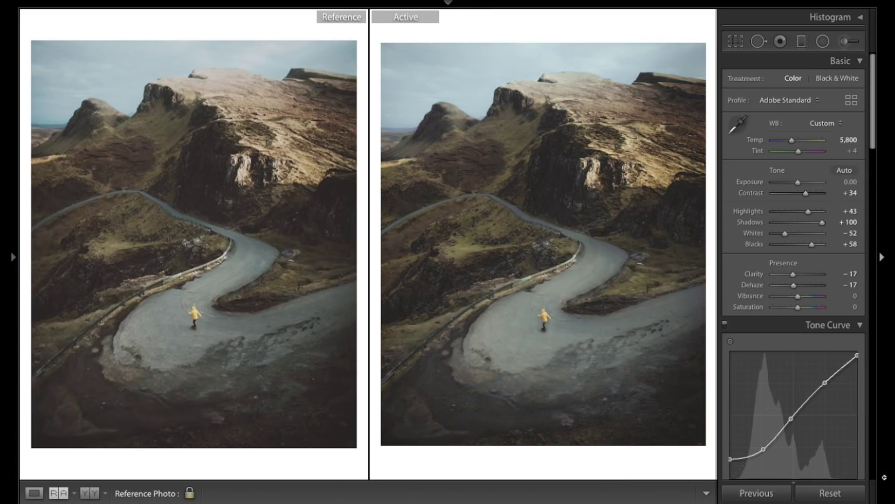
# Step: Show the edited photo alone in Loupe view and compare it with its original state
pyautogui.press('d')
pyautogui.press('\\')
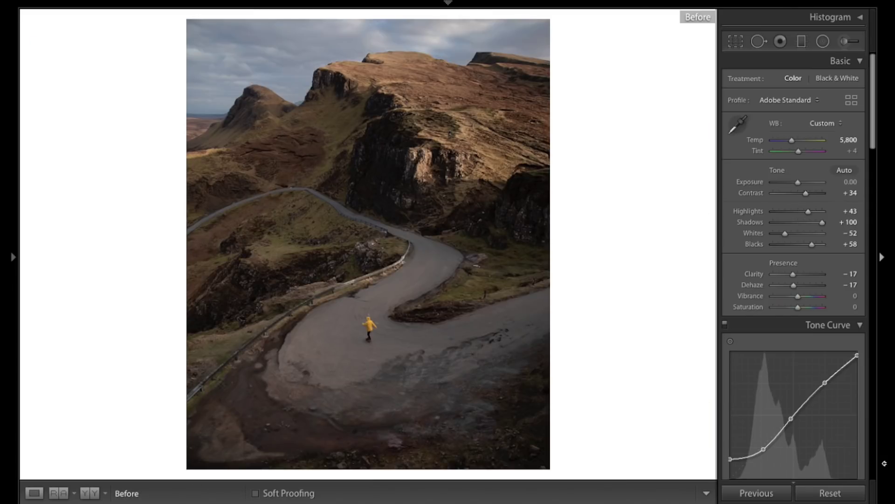
pyautogui.press('\\')
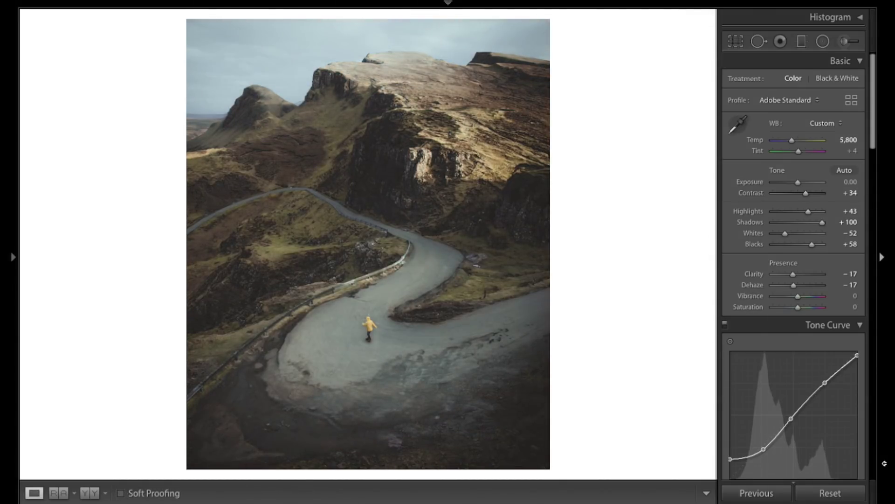